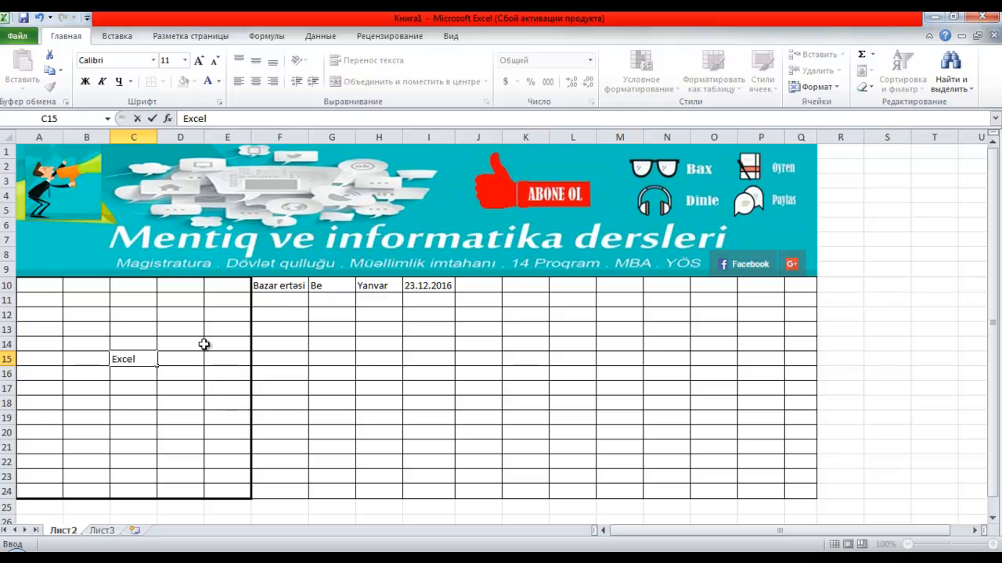
# Fill the text "Excel" from C15 down through C22 and up through C11.
pyautogui.click(148, 362)
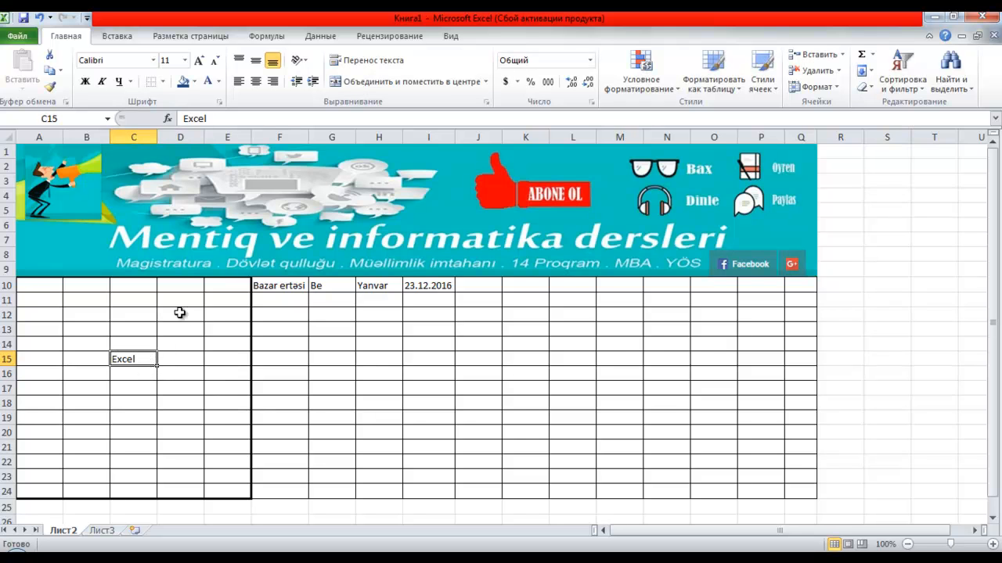
pyautogui.moveTo(142, 359); pyautogui.dragTo(134, 457)
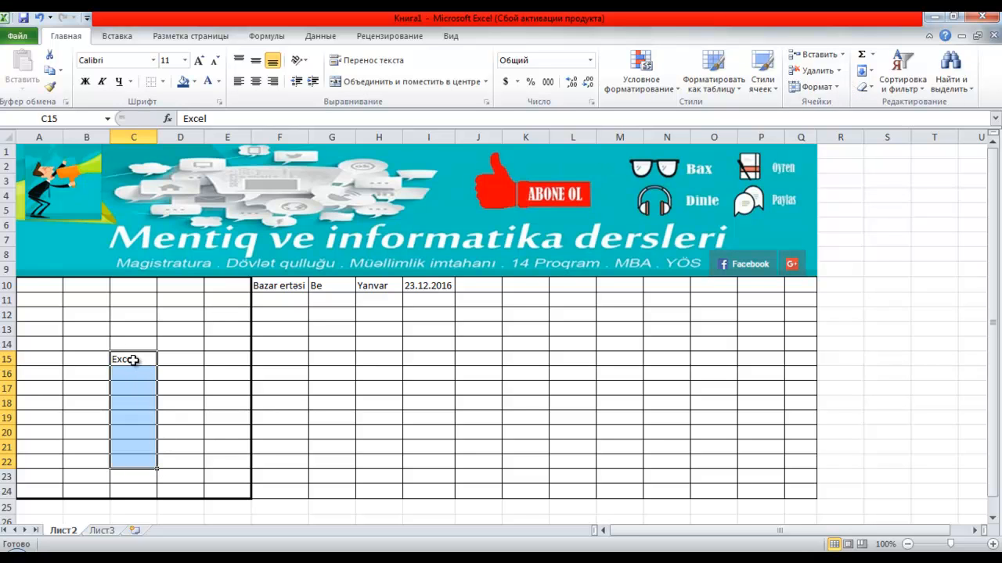
pyautogui.click(871, 71)
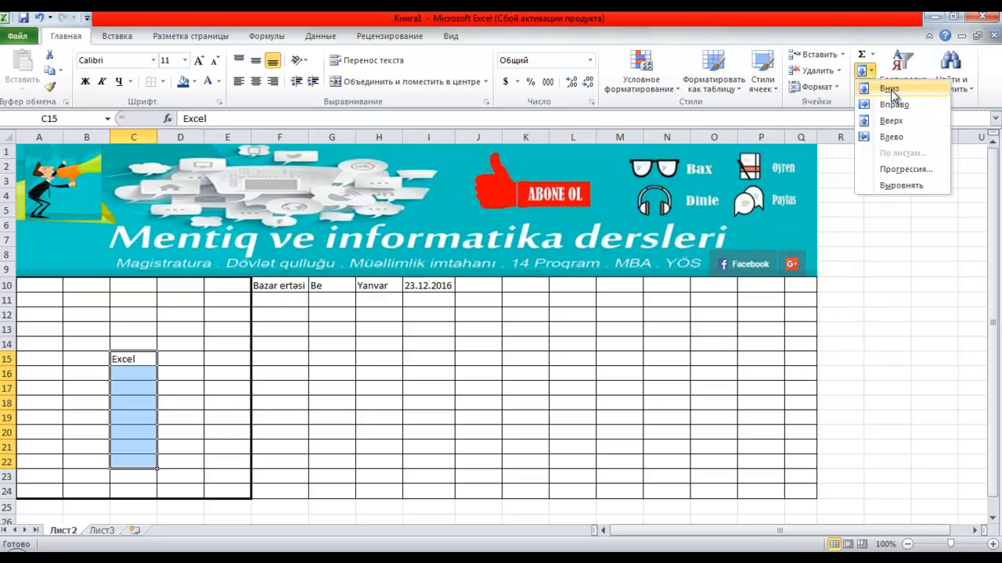
pyautogui.click(891, 92)
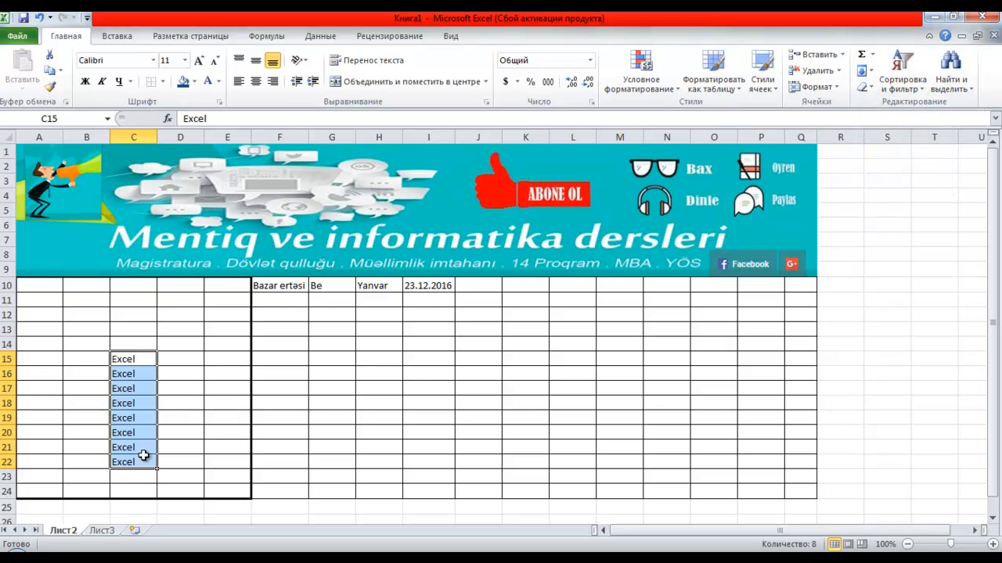
pyautogui.moveTo(141, 362); pyautogui.dragTo(147, 307)
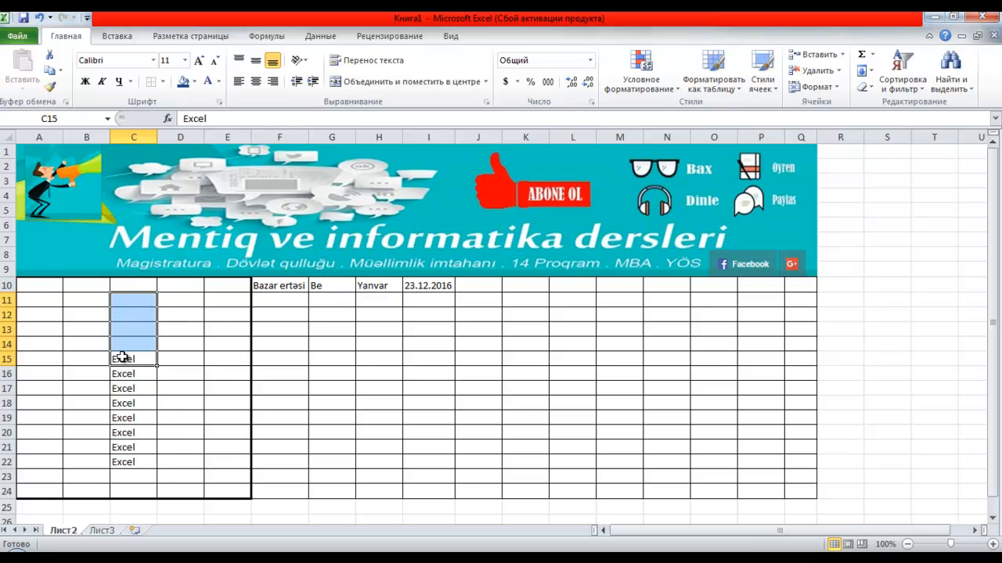
pyautogui.click(864, 71)
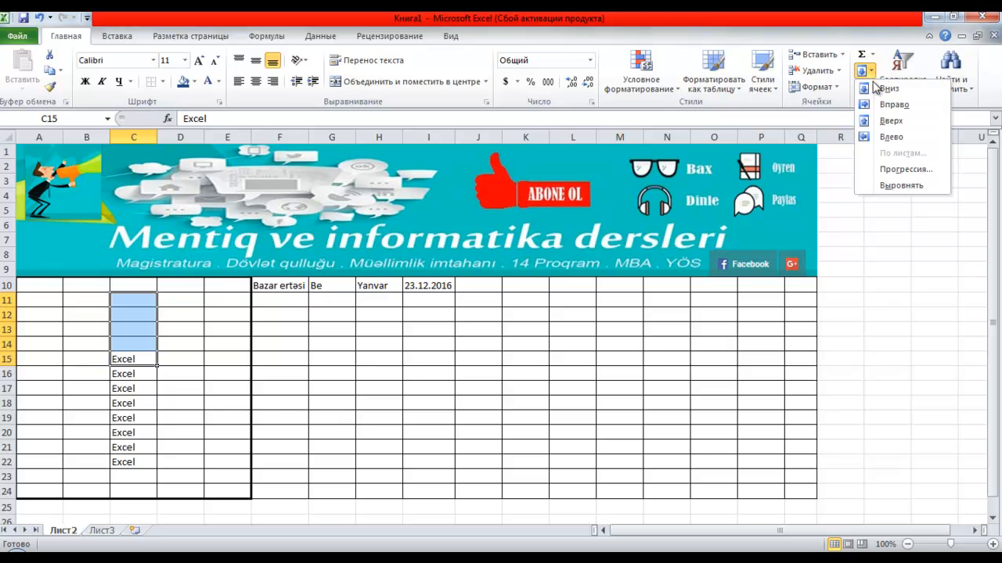
pyautogui.click(891, 123)
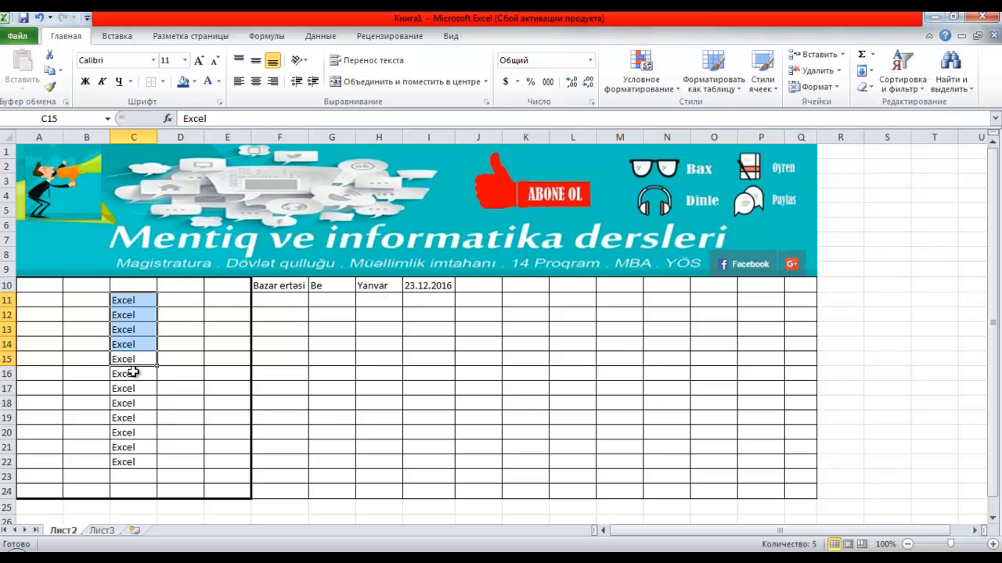
# Fill the text "Excel" from C15 right into D15 and left into B15.
pyautogui.moveTo(128, 359); pyautogui.dragTo(199, 360)
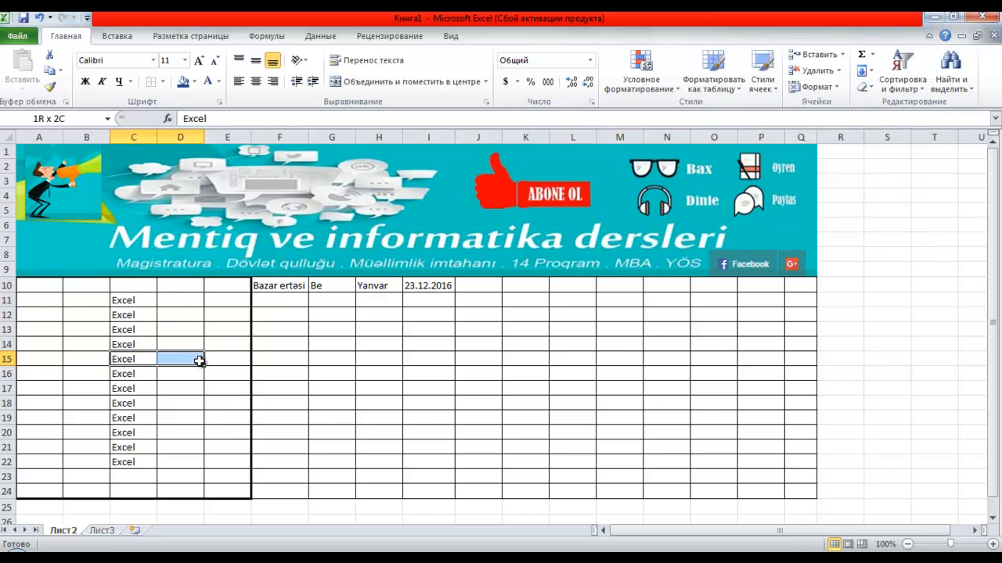
pyautogui.click(869, 72)
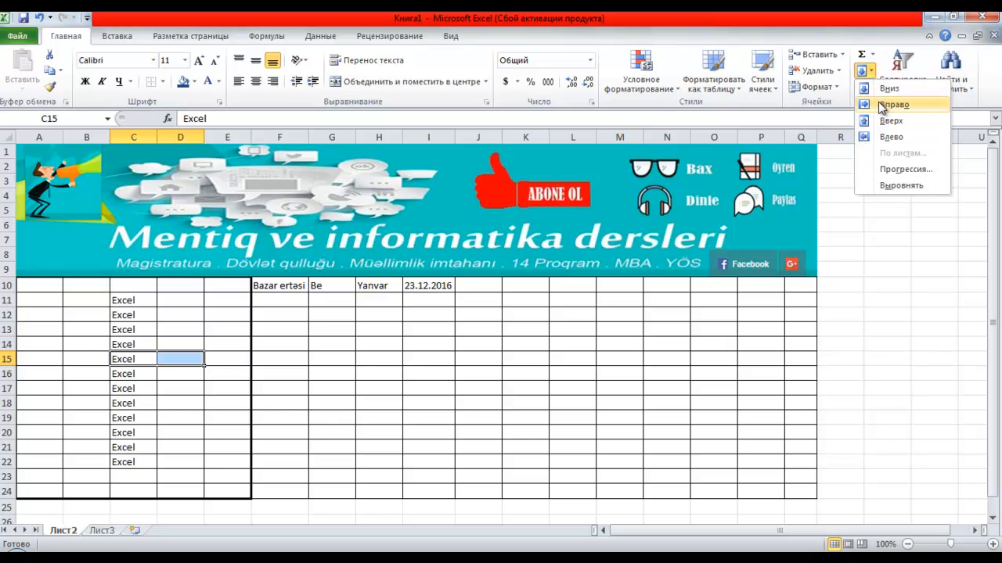
pyautogui.click(882, 109)
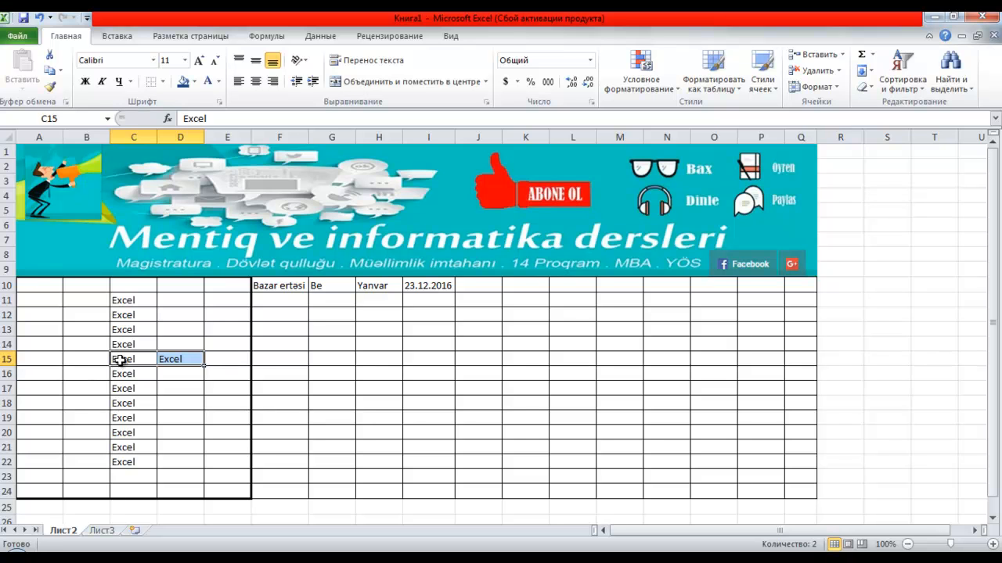
pyautogui.moveTo(120, 360); pyautogui.dragTo(85, 357)
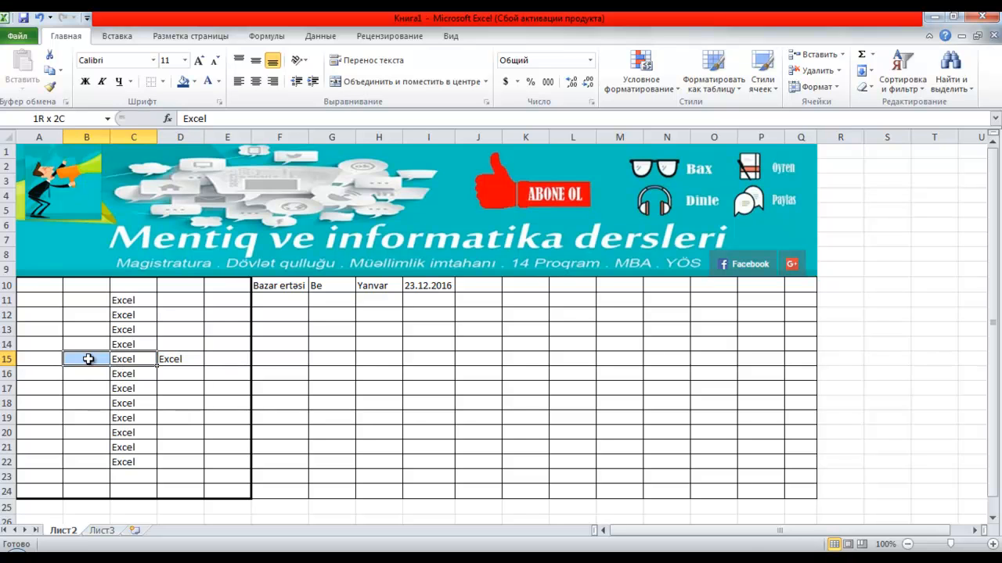
pyautogui.click(864, 70)
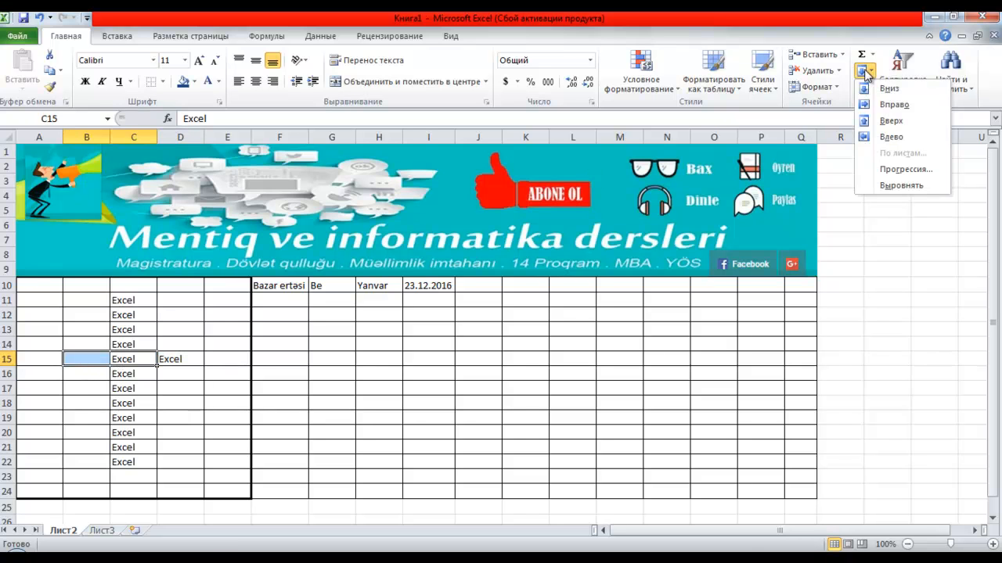
pyautogui.click(872, 138)
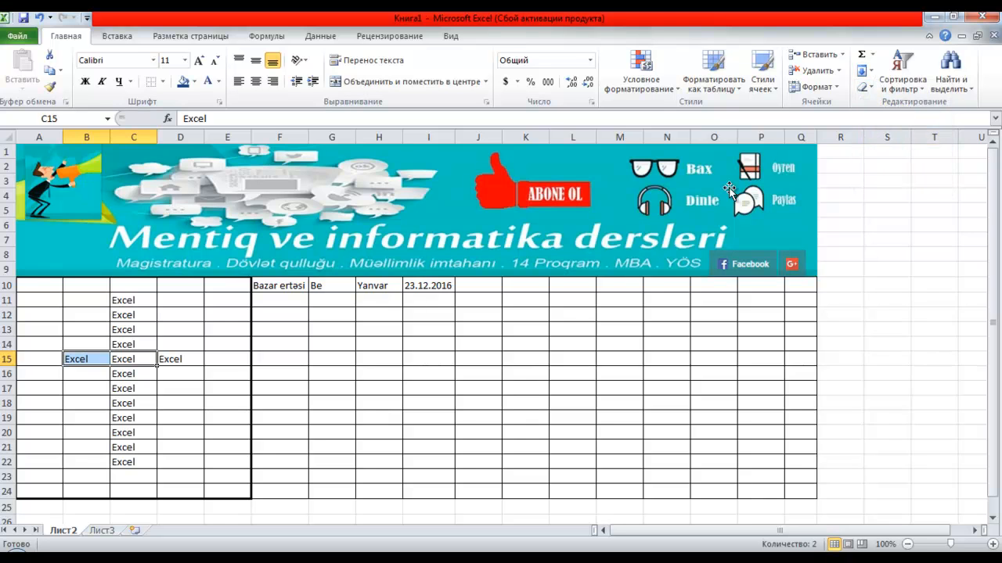
pyautogui.click(70, 391)
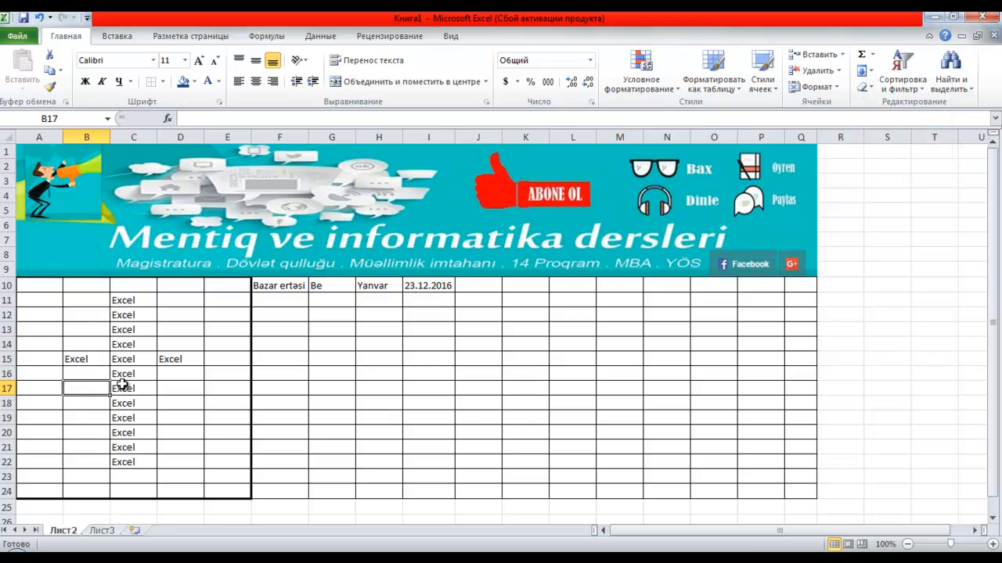
pyautogui.moveTo(86, 306); pyautogui.dragTo(194, 472)
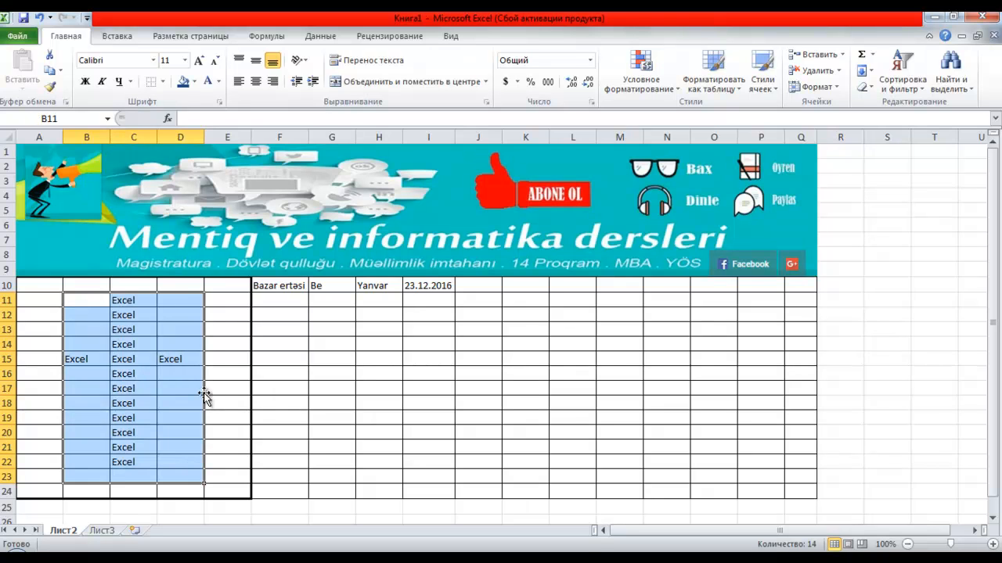
pyautogui.click(195, 474)
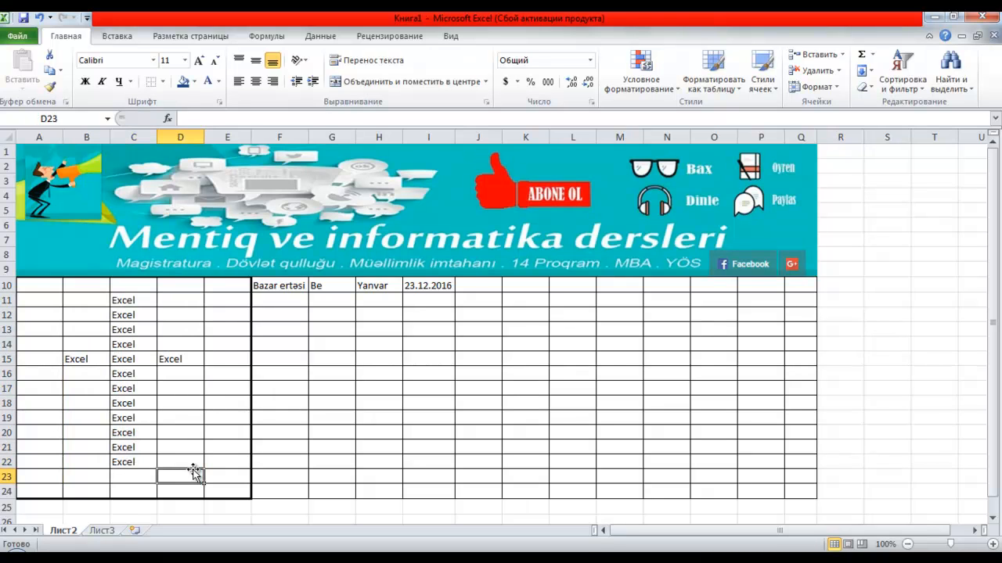
pyautogui.click(871, 71)
pyautogui.click(871, 71)
pyautogui.click(179, 302)
pyautogui.click(296, 286)
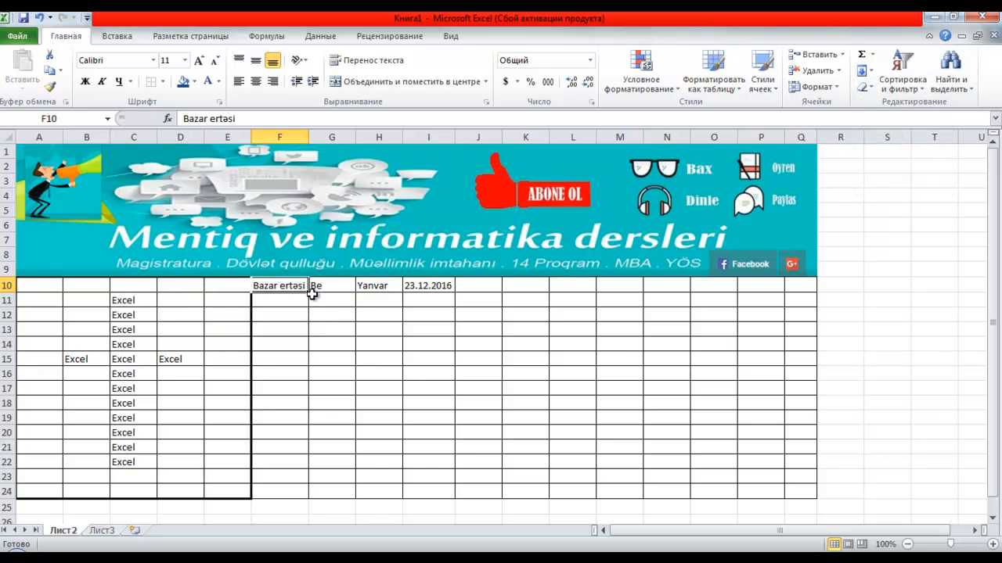
pyautogui.click(320, 285)
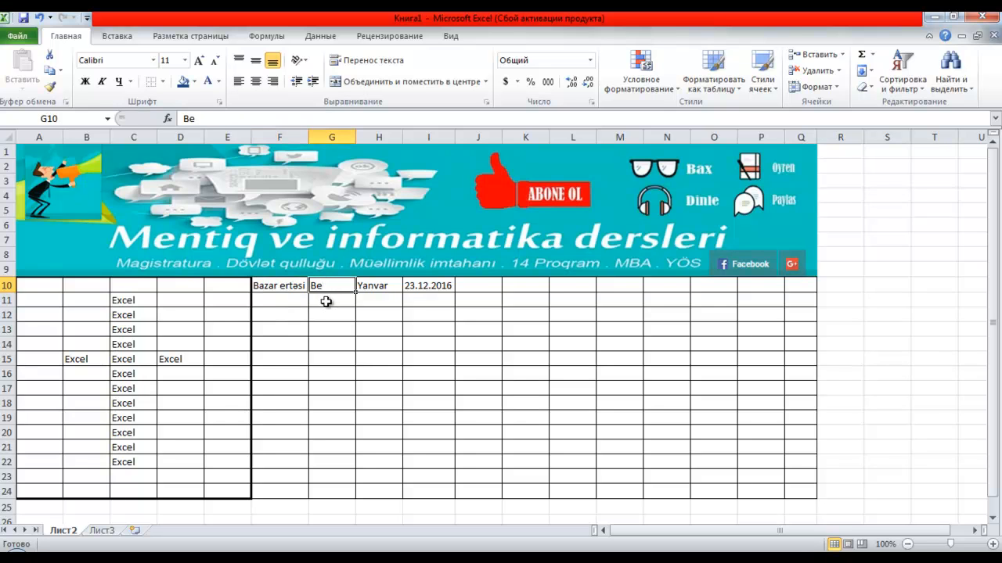
pyautogui.click(396, 287)
pyautogui.click(440, 289)
# Fill the weekday series from "Bazar ertəsi" in F10 down through F16 and autofit the width of column F.
pyautogui.click(291, 286)
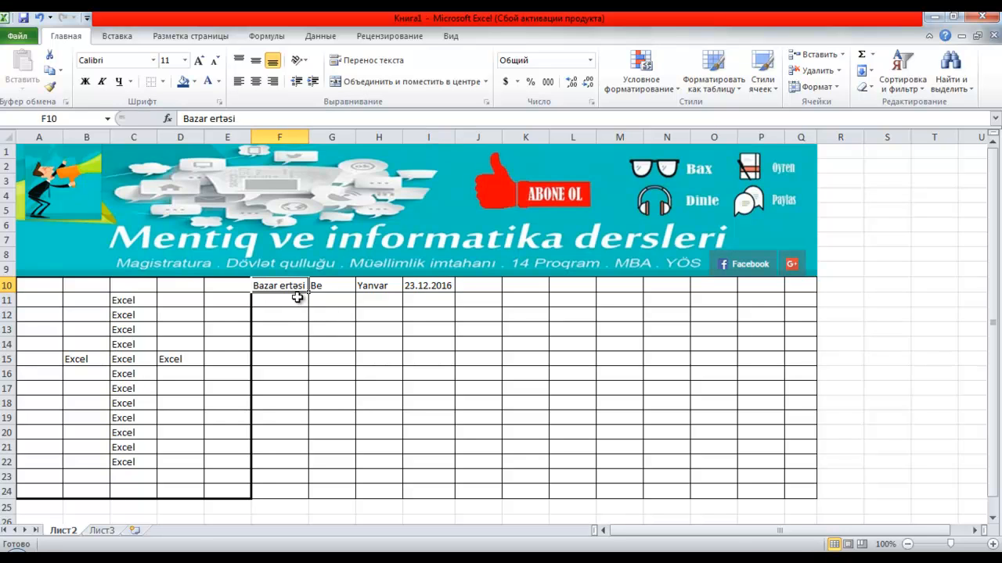
pyautogui.moveTo(307, 291); pyautogui.dragTo(292, 379)
pyautogui.click(365, 344)
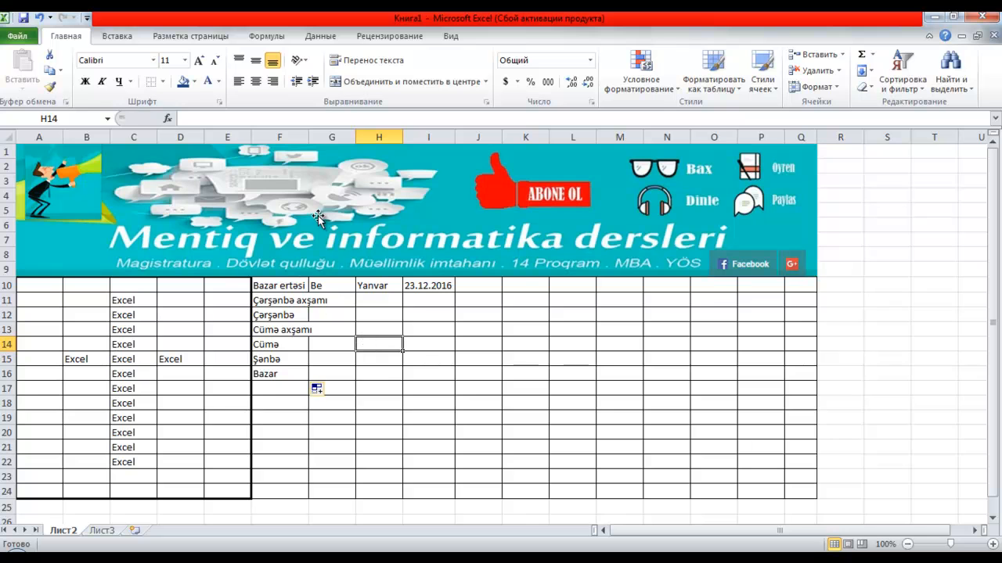
pyautogui.doubleClick(308, 136)
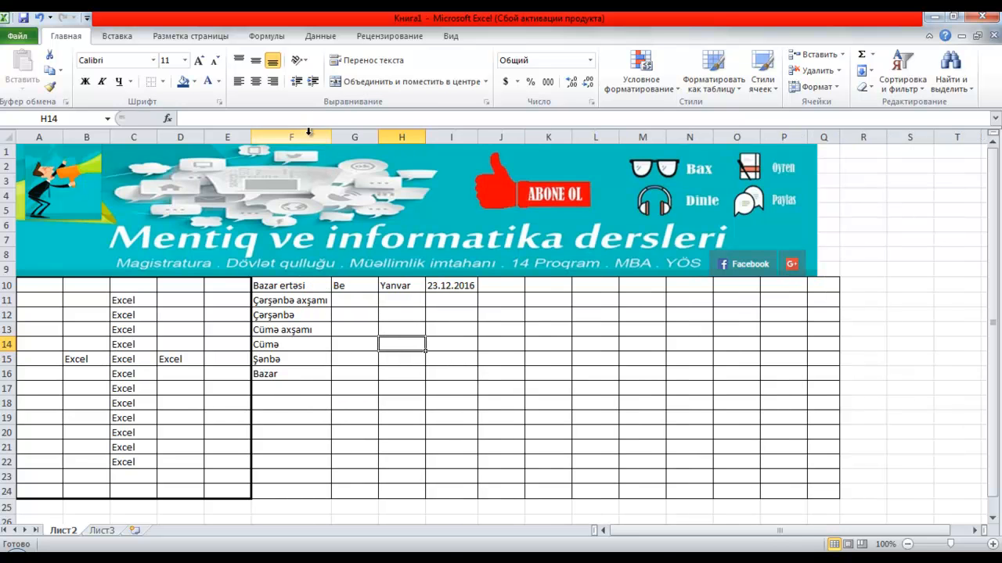
# Fill the abbreviated weekday series from "Be" in G10 down through G16.
pyautogui.moveTo(263, 285); pyautogui.dragTo(269, 374)
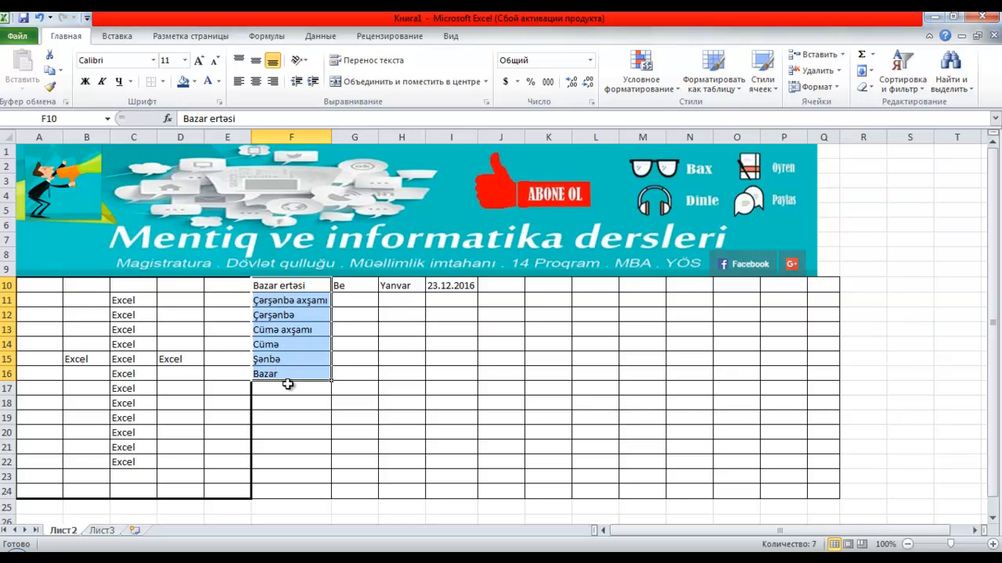
pyautogui.click(310, 356)
pyautogui.click(360, 284)
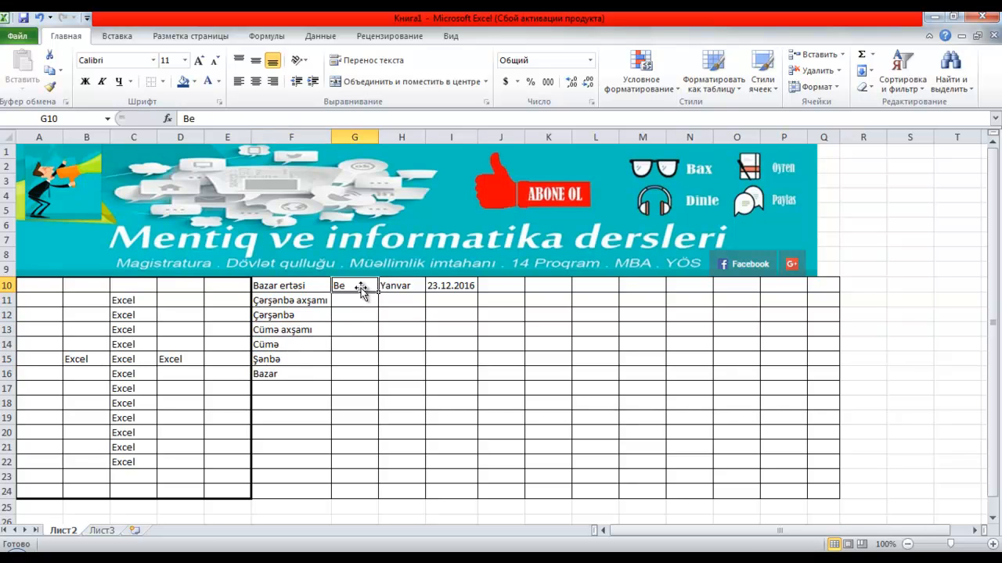
pyautogui.hotkey('ctrl', 'e')
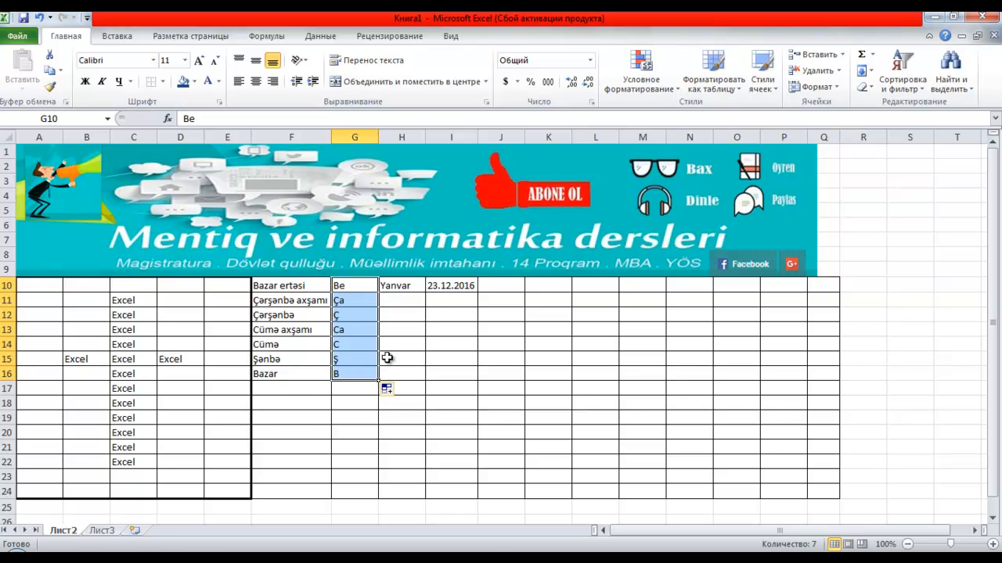
# Fill the month series from "Yanvar" in H10 down through "Dekabr" in H21.
pyautogui.click(387, 285)
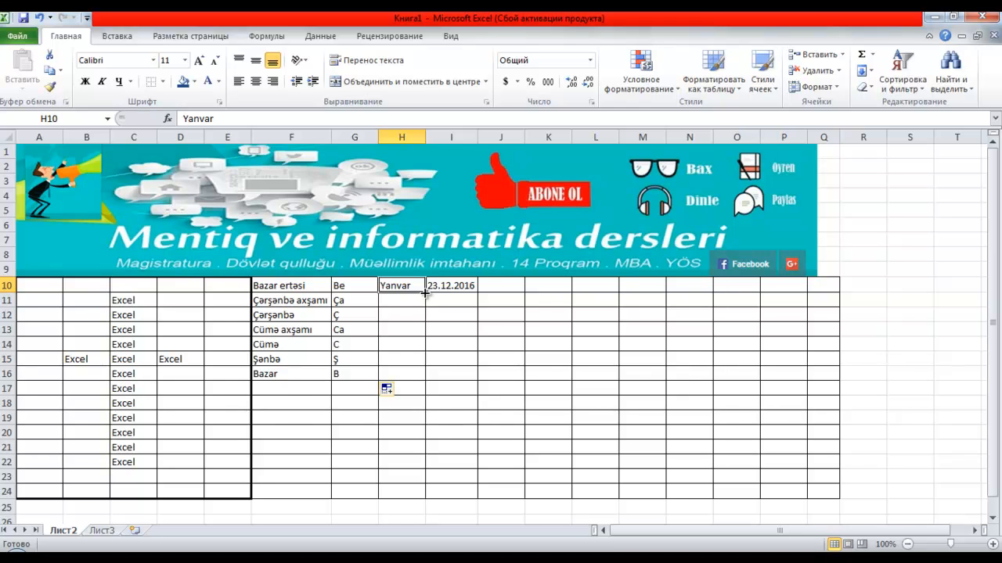
pyautogui.doubleClick(425, 291)
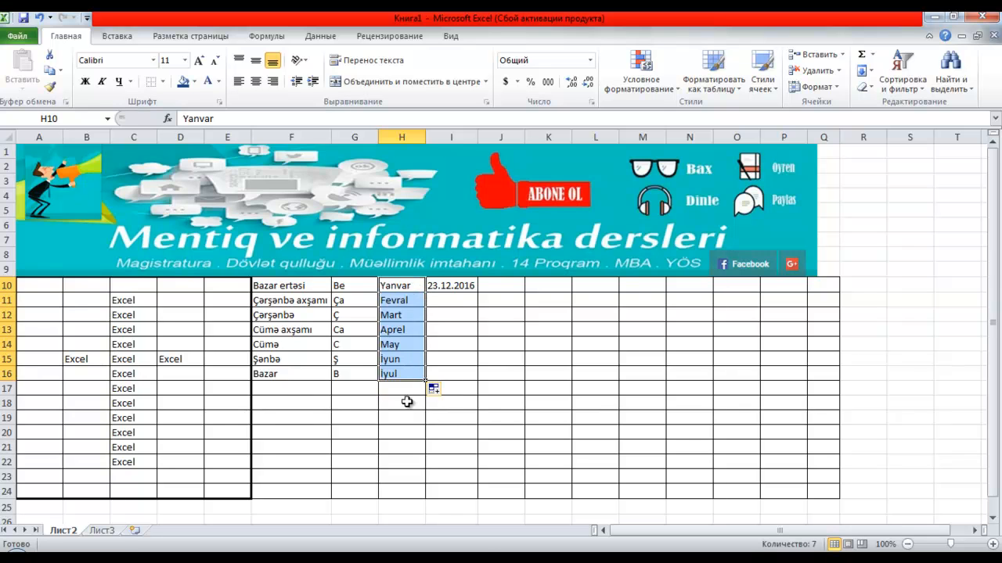
pyautogui.moveTo(426, 382); pyautogui.dragTo(420, 452)
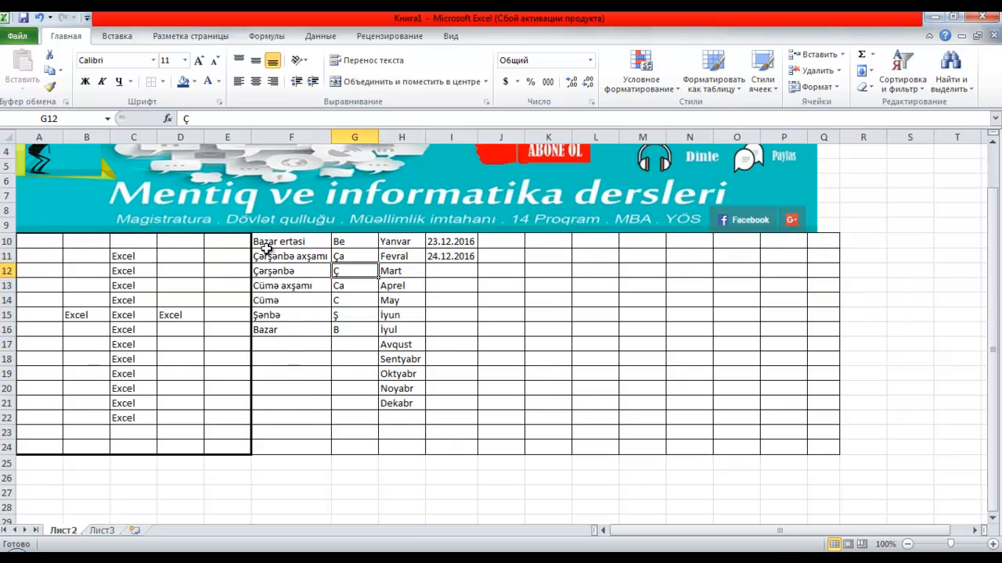
pyautogui.click(269, 252)
pyautogui.moveTo(271, 271); pyautogui.dragTo(275, 302)
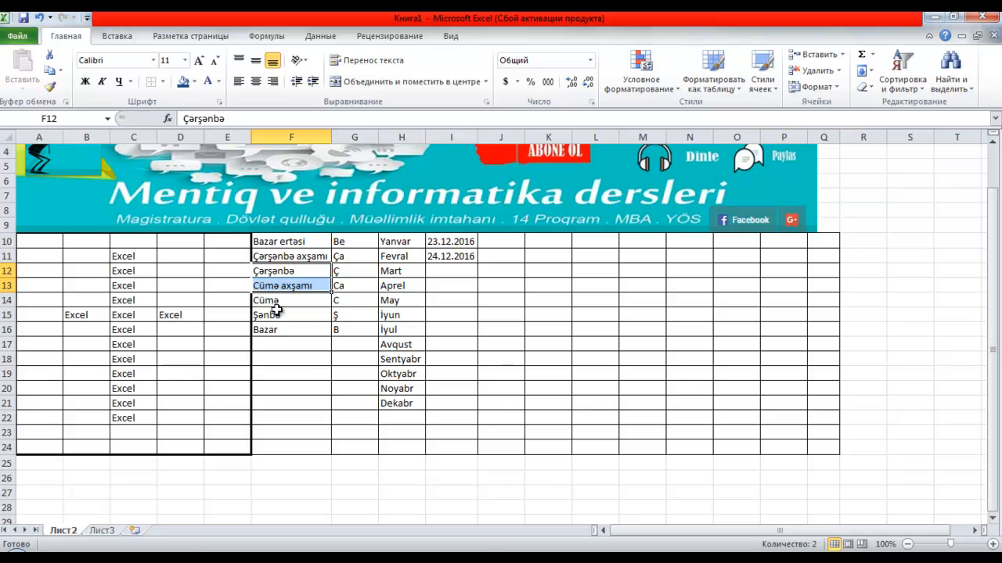
pyautogui.click(279, 315)
pyautogui.moveTo(278, 244)
pyautogui.mouseDown()
pyautogui.moveTo(294, 333)
pyautogui.moveTo(279, 318)
pyautogui.moveTo(290, 249)
pyautogui.mouseUp()
pyautogui.click(291, 244)
pyautogui.click(292, 261)
pyautogui.click(291, 244)
pyautogui.click(291, 260)
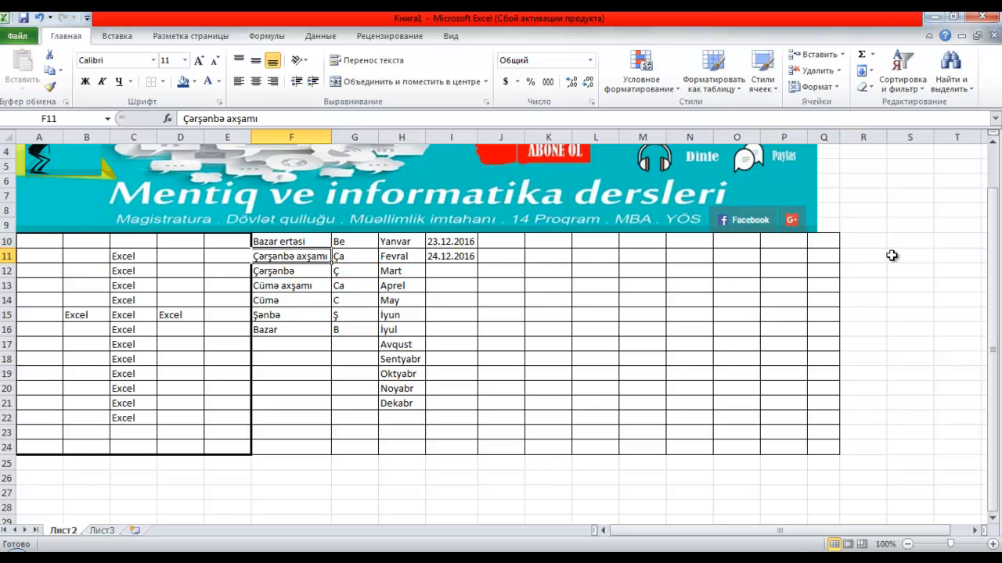
pyautogui.click(533, 244)
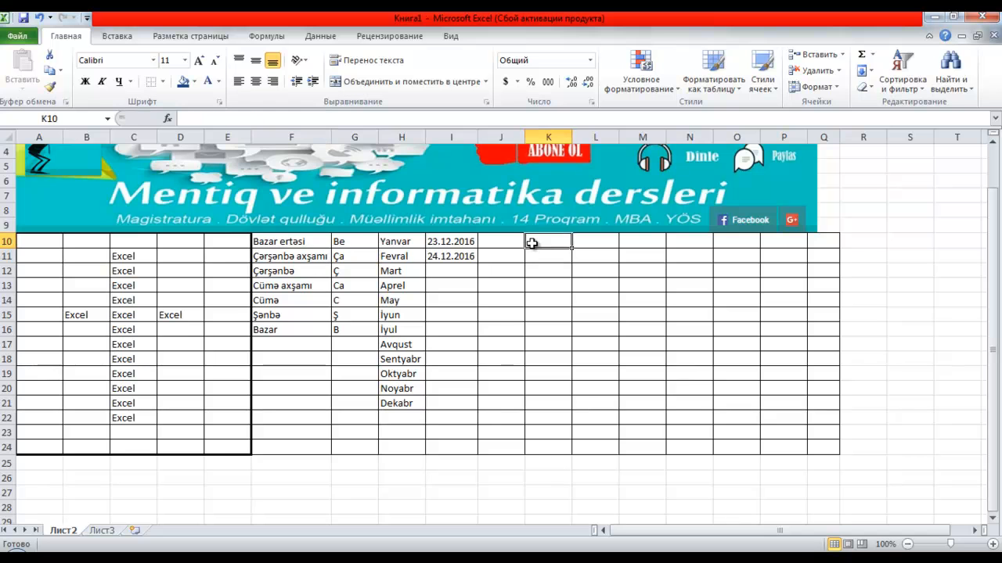
pyautogui.click(533, 271)
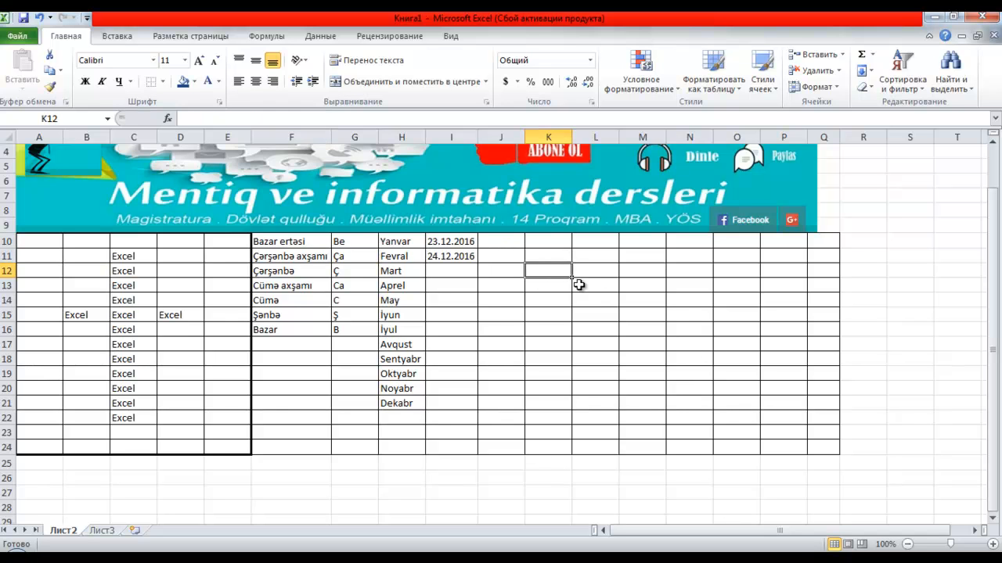
pyautogui.moveTo(305, 230)
pyautogui.mouseDown()
pyautogui.moveTo(306, 290)
pyautogui.moveTo(306, 238)
pyautogui.mouseUp()
pyautogui.click(305, 242)
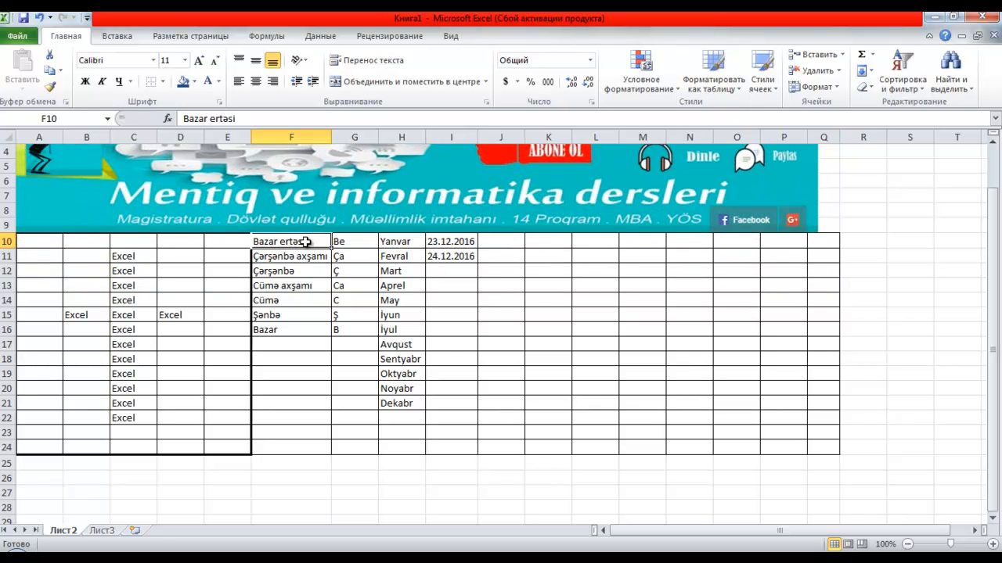
# Open the custom lists editor for sorting and filling from the advanced Excel options.
pyautogui.click(30, 39)
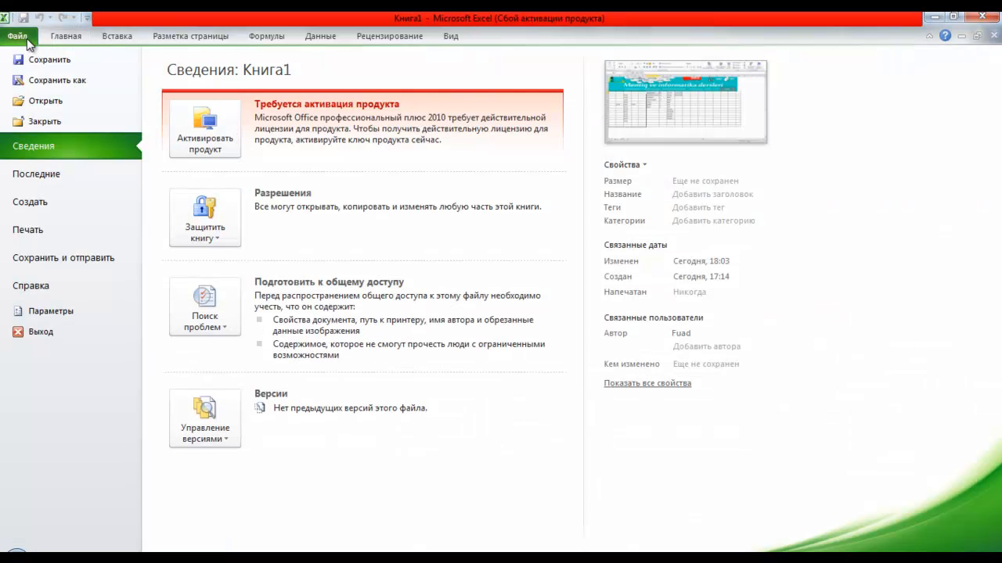
pyautogui.click(51, 311)
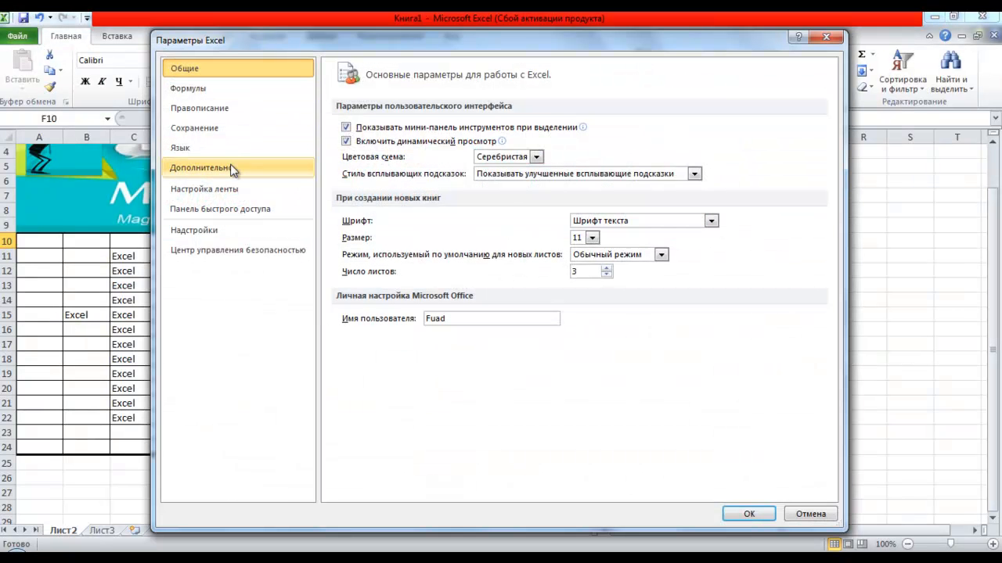
pyautogui.click(233, 171)
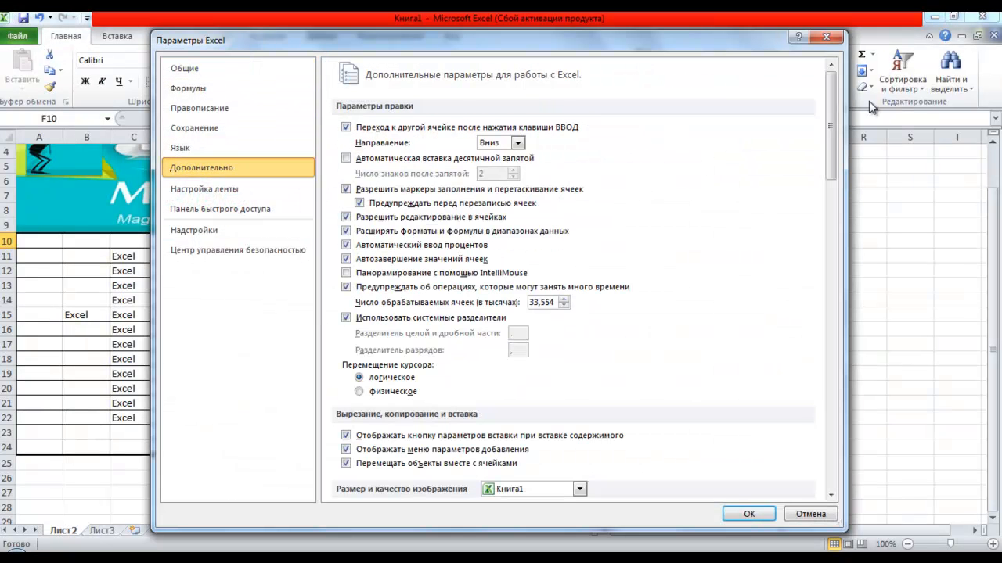
pyautogui.moveTo(825, 118); pyautogui.dragTo(839, 461)
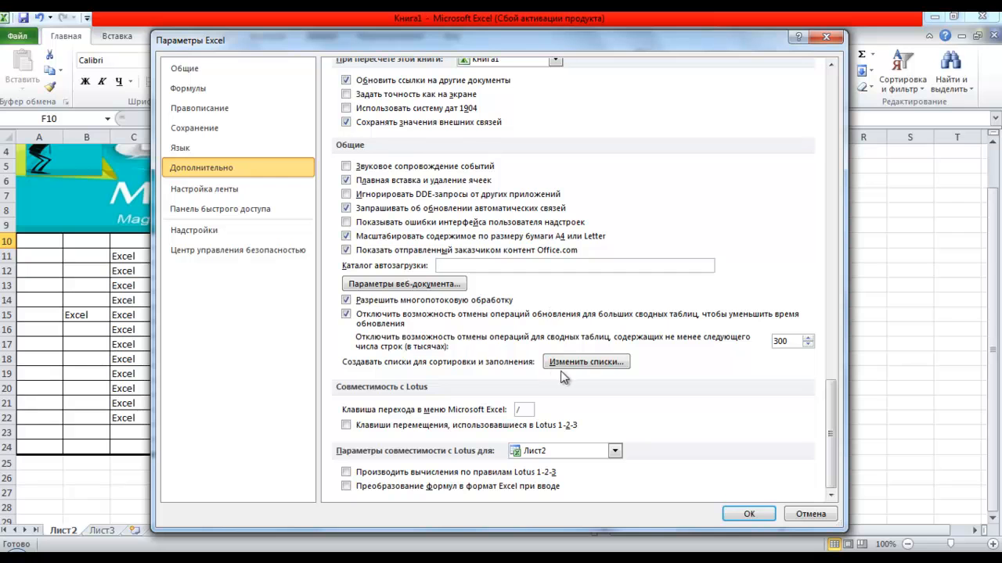
pyautogui.click(601, 363)
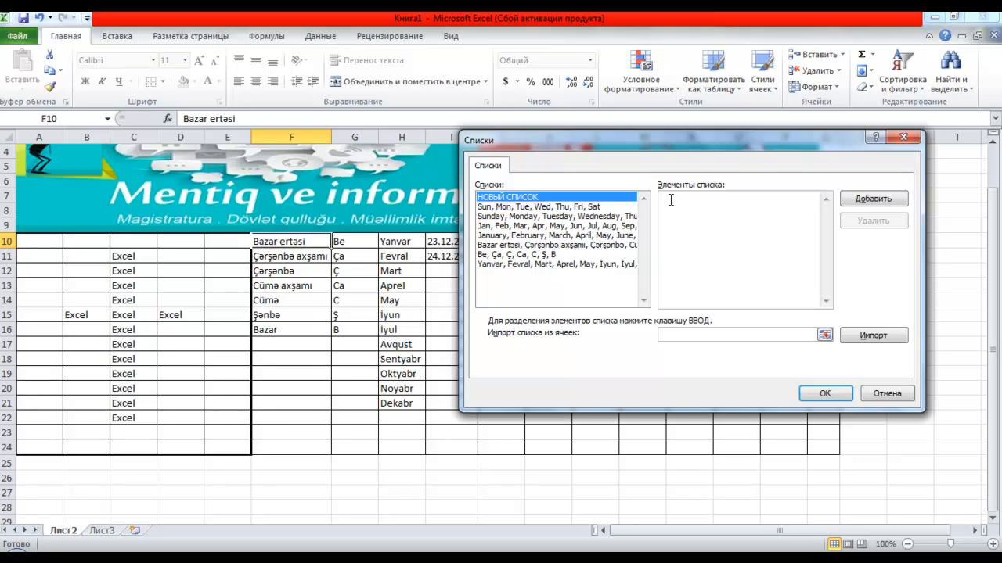
# Add the custom list Yanv, Fev, Ma, Ap, M, İy, İl, Avq, Sen, Okt, Noy, Dek and confirm the options.
pyautogui.write('nv')
pyautogui.press('Return')
pyautogui.write('M')
pyautogui.write('v')
pyautogui.write('kt No')
pyautogui.write('y ')
pyautogui.write('De')
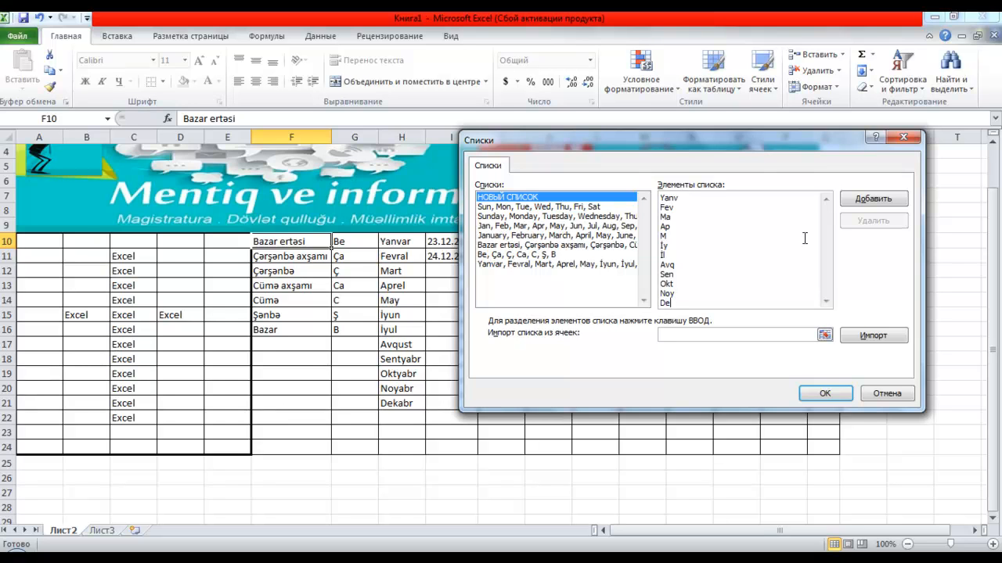
pyautogui.write('k')
pyautogui.click(874, 198)
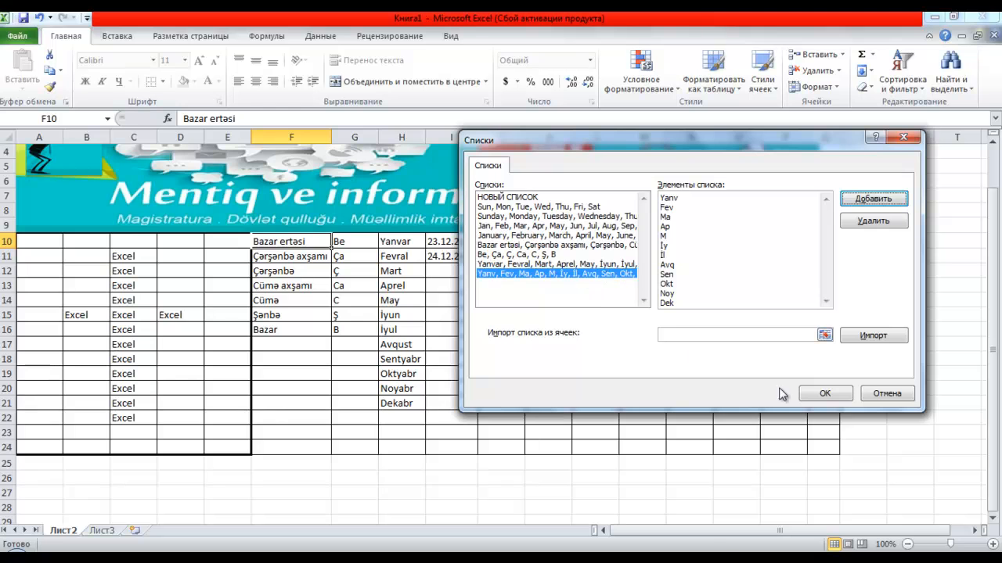
pyautogui.click(824, 393)
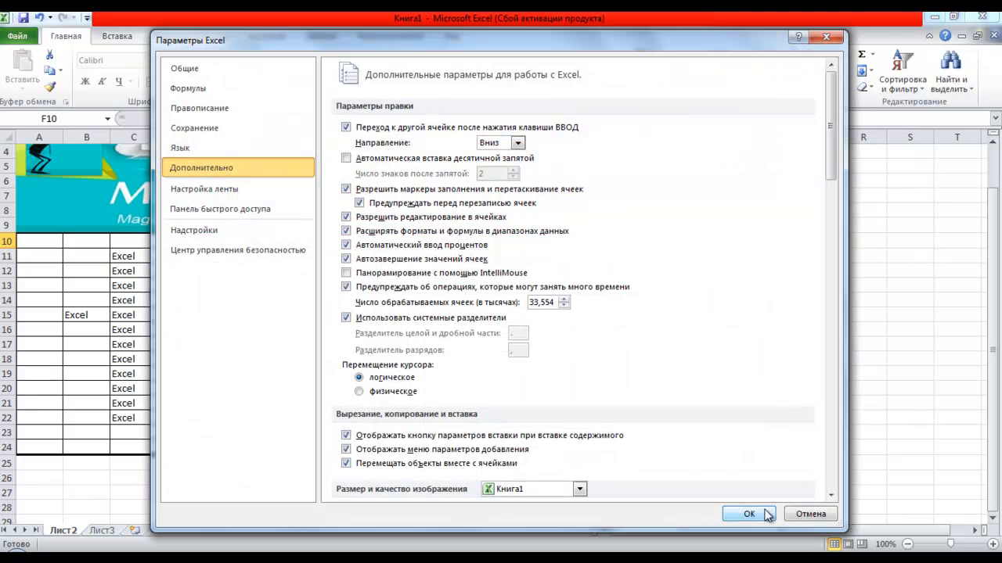
pyautogui.click(749, 514)
# Enter "Yanv" in J10 and fill the abbreviated month series down through "Dek" in J21.
pyautogui.click(517, 241)
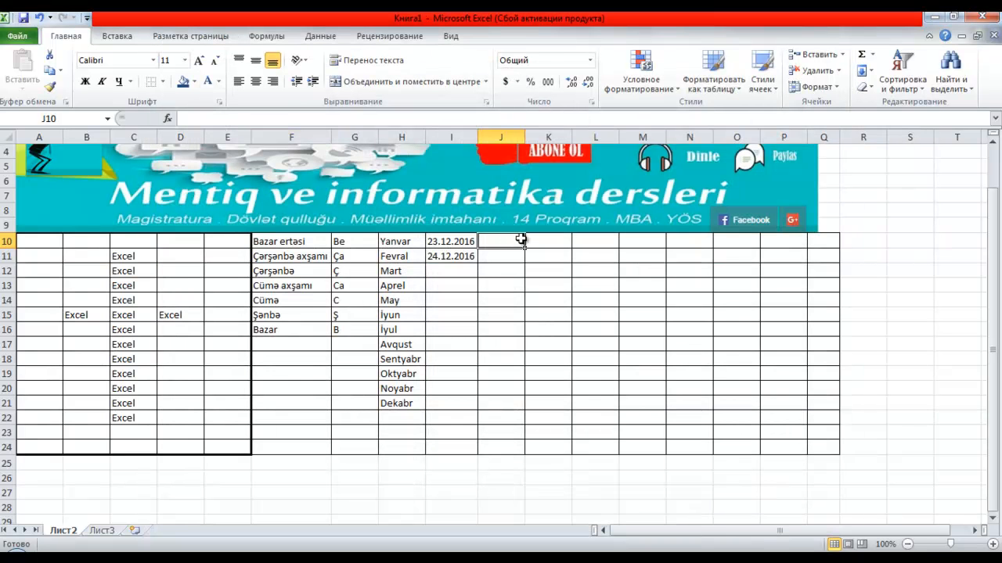
pyautogui.write('Yanv')
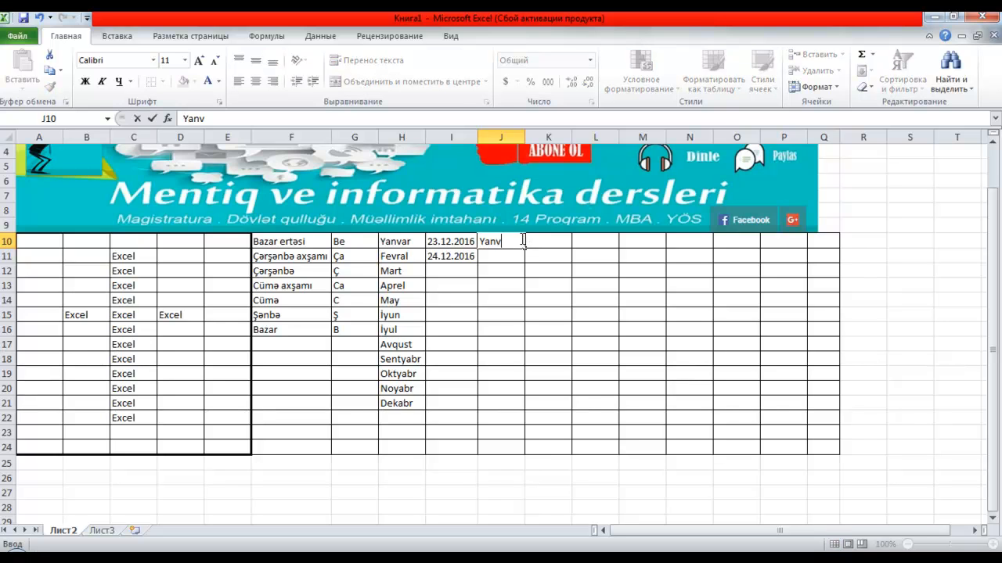
pyautogui.hotkey('ctrl', 'Return')
pyautogui.moveTo(526, 249); pyautogui.dragTo(512, 410)
pyautogui.moveTo(508, 246); pyautogui.dragTo(495, 413)
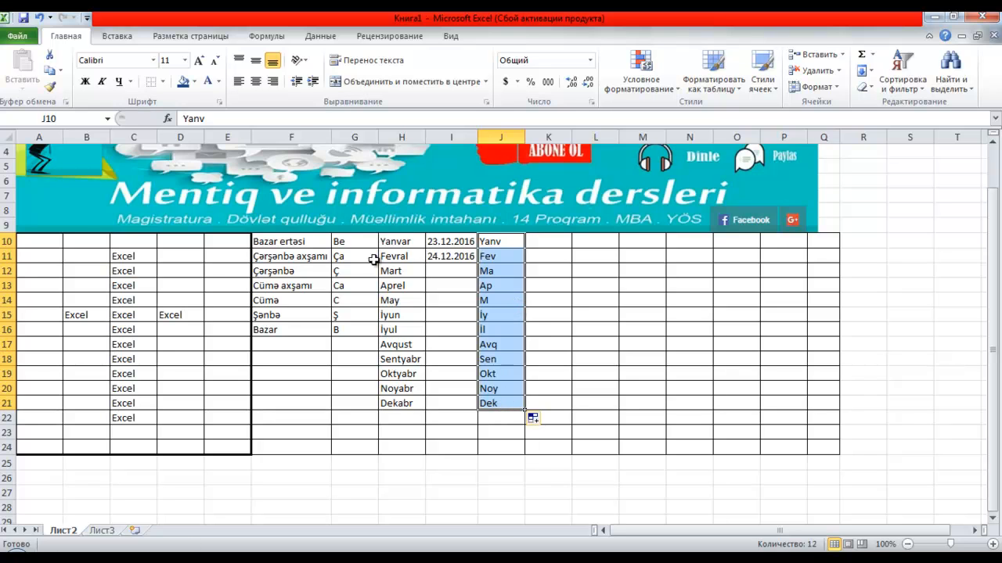
pyautogui.click(452, 257)
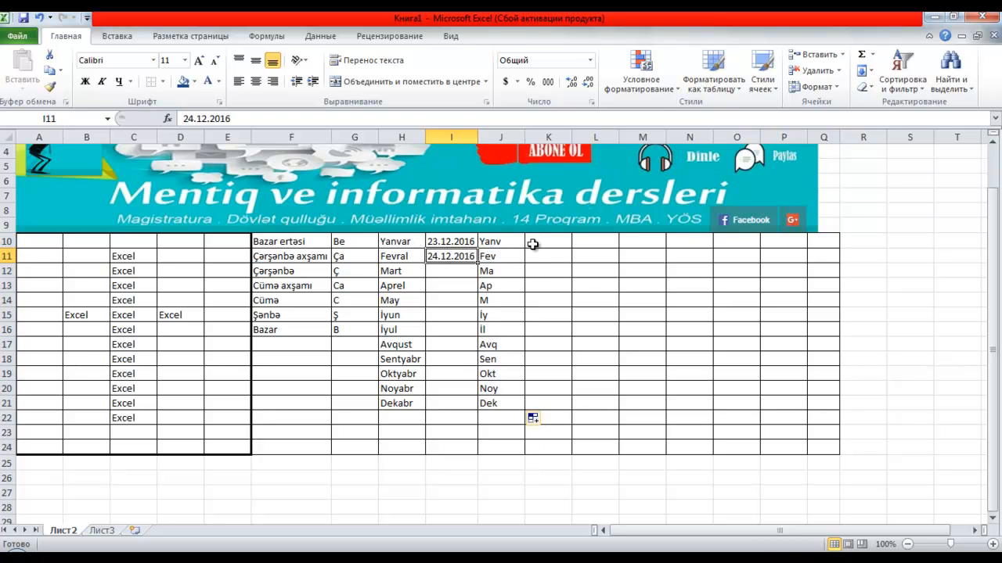
pyautogui.click(872, 71)
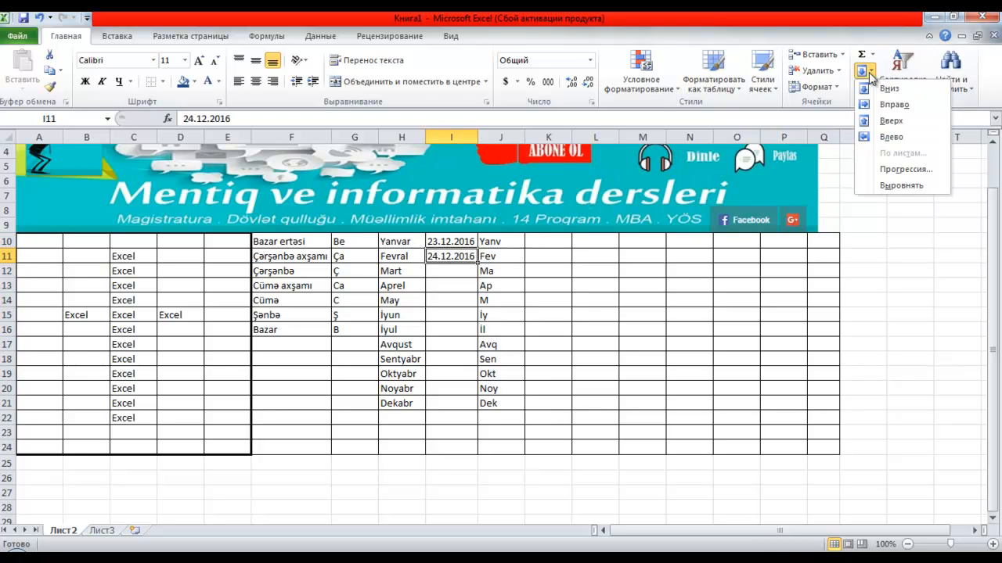
pyautogui.click(884, 170)
pyautogui.moveTo(763, 202); pyautogui.dragTo(844, 201)
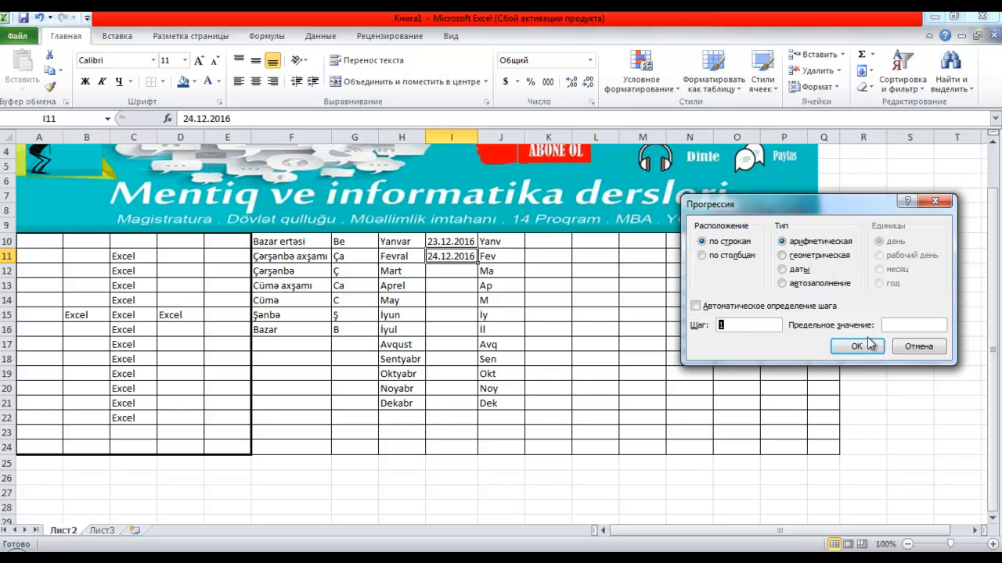
pyautogui.click(916, 344)
# Enter 1 in K10 and 2 in K11, and fill the number series down through K24.
pyautogui.click(560, 242)
pyautogui.write('1')
pyautogui.press('Return')
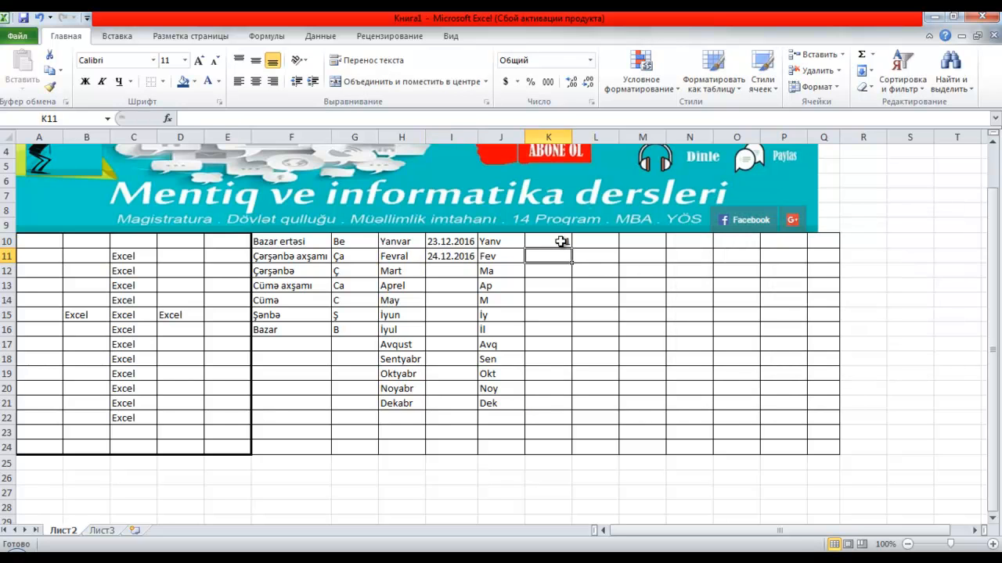
pyautogui.write('2')
pyautogui.press('Return')
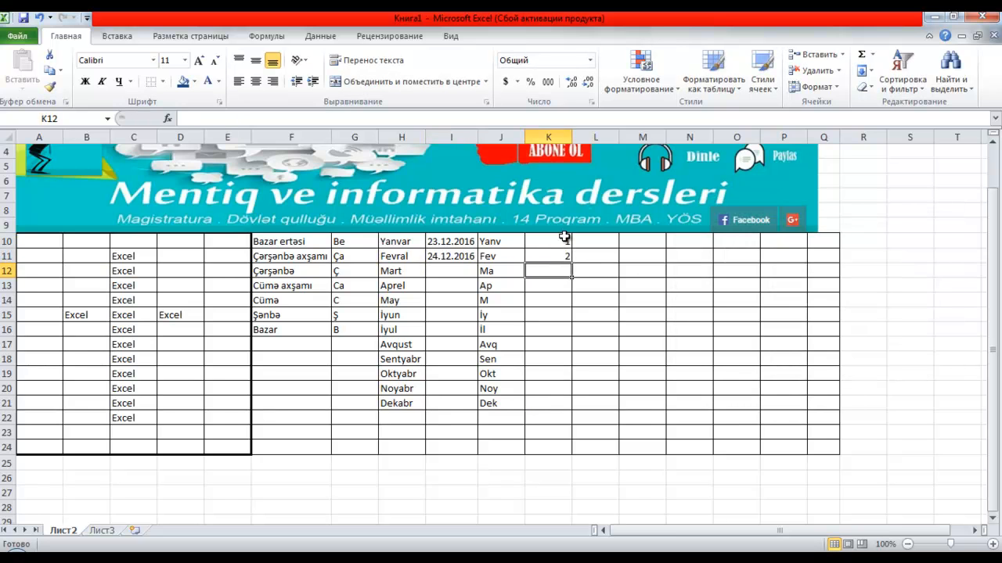
pyautogui.moveTo(563, 237); pyautogui.dragTo(569, 450)
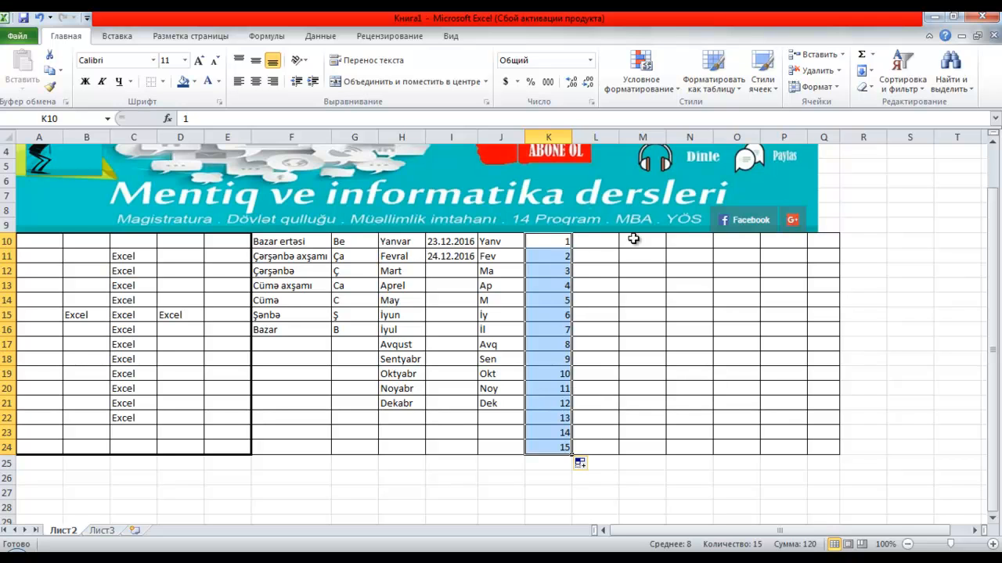
# Enter 1, 3 and 5 in L10:L12 and fill the odd-number series down through L24.
pyautogui.click(583, 244)
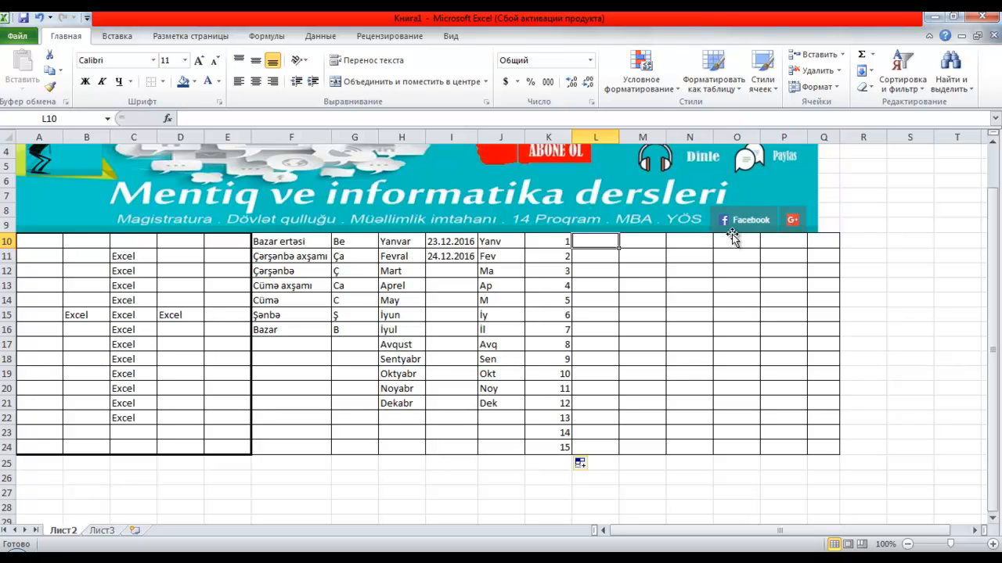
pyautogui.write('1')
pyautogui.press('Return')
pyautogui.write('3')
pyautogui.press('Return')
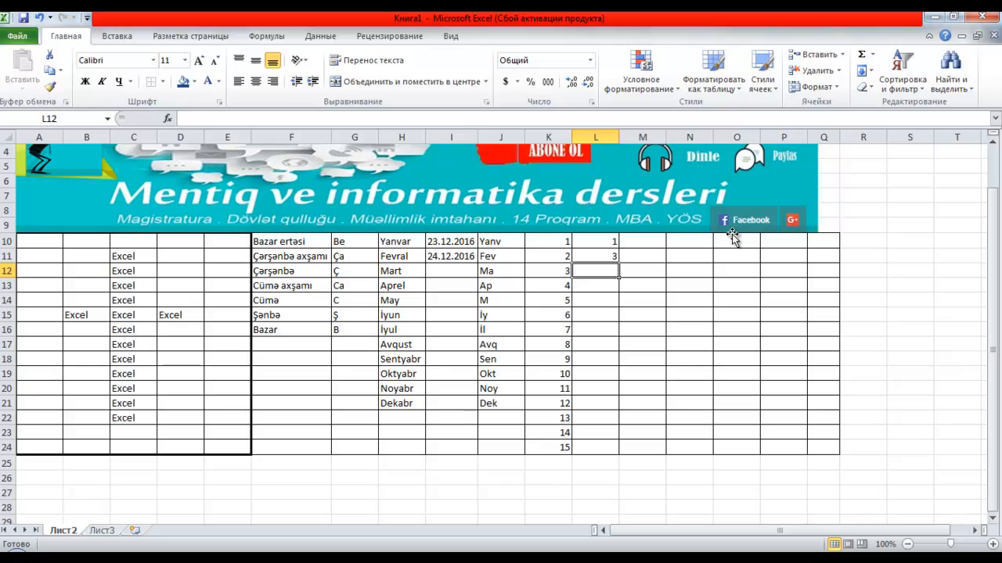
pyautogui.write('5')
pyautogui.press('Return')
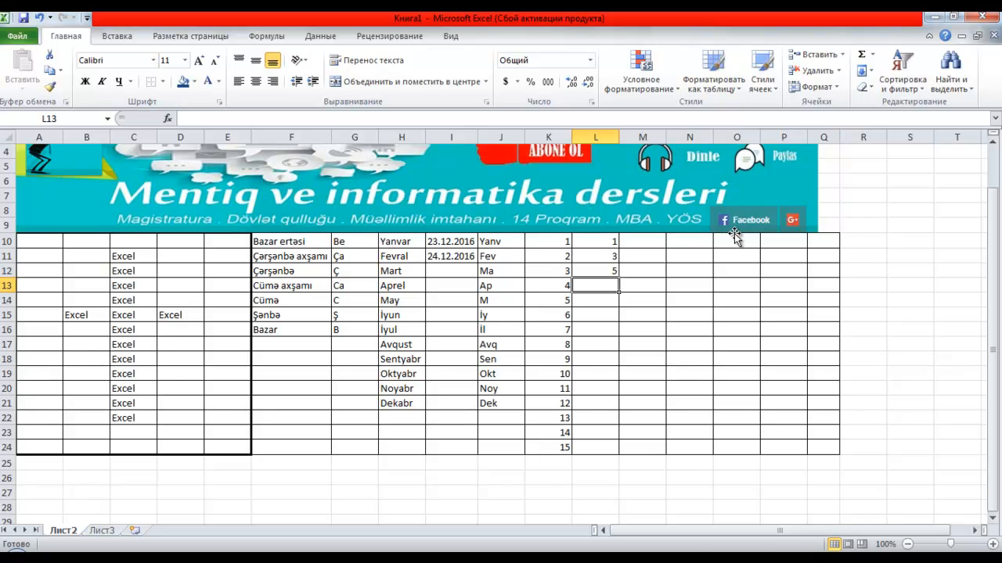
pyautogui.moveTo(600, 244); pyautogui.dragTo(615, 458)
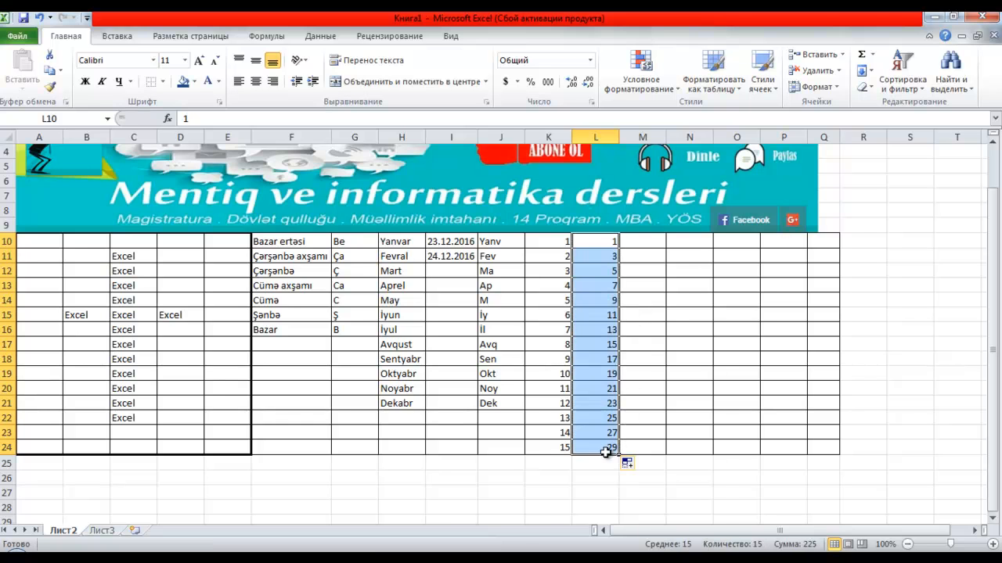
pyautogui.click(592, 301)
pyautogui.click(598, 317)
pyautogui.click(600, 328)
# Enter 2 in M10 and 4 in M11 as the start of an even-number series.
pyautogui.click(635, 242)
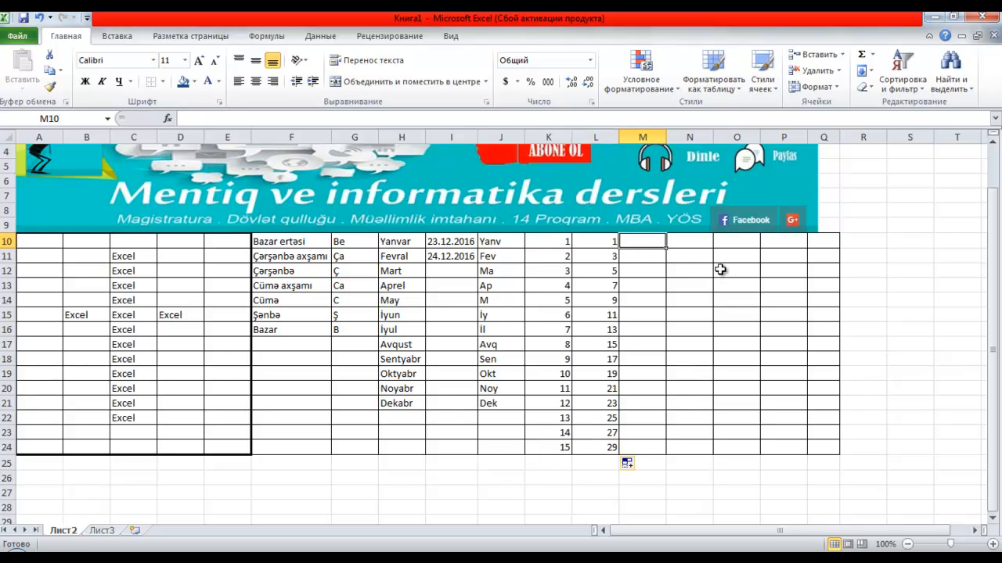
pyautogui.write('2')
pyautogui.press('Return')
pyautogui.write('4')
pyautogui.press('Return')
# Fill M10:M24 with an arithmetic progression by columns, using a step of 2.
pyautogui.moveTo(659, 241); pyautogui.dragTo(646, 449)
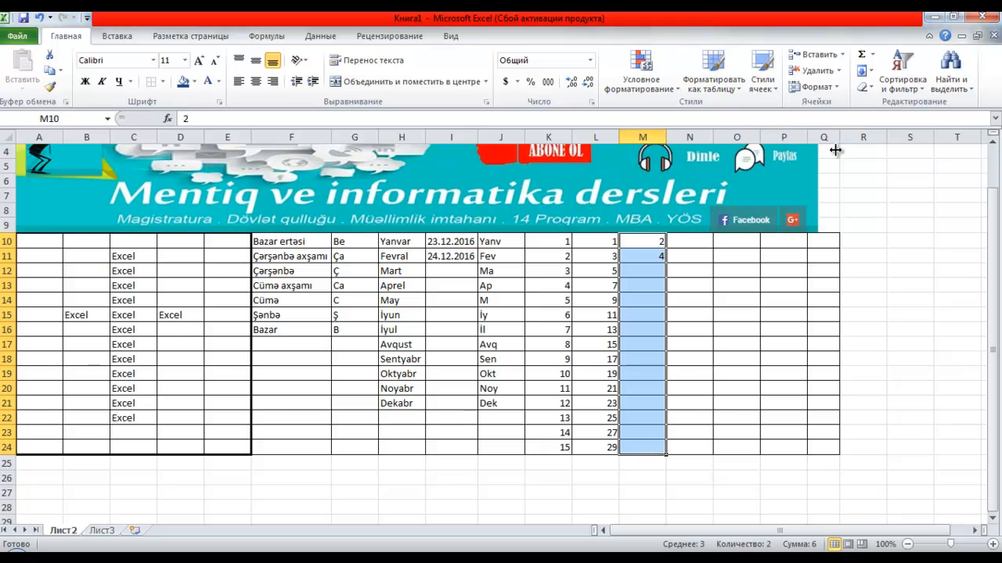
pyautogui.click(871, 72)
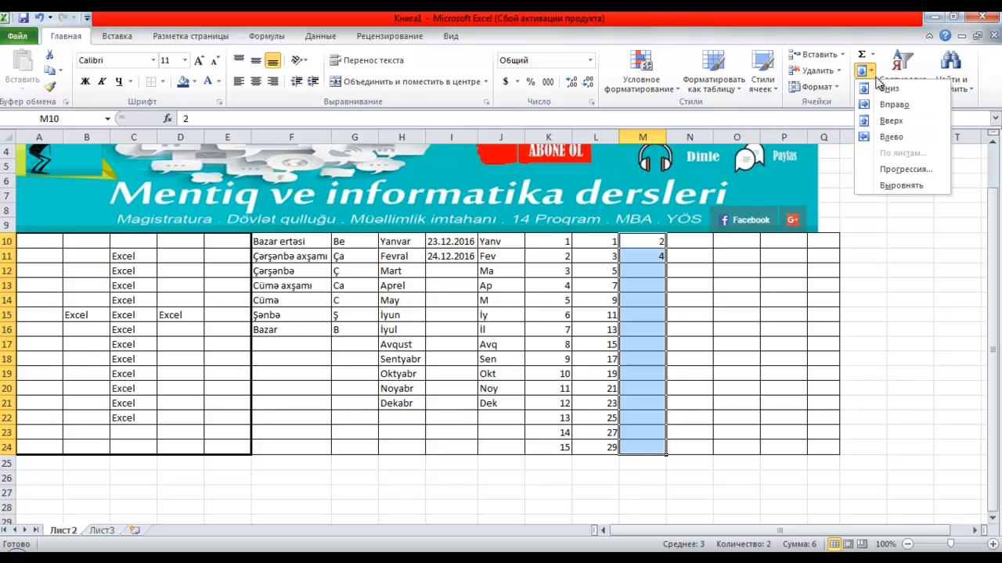
pyautogui.click(904, 171)
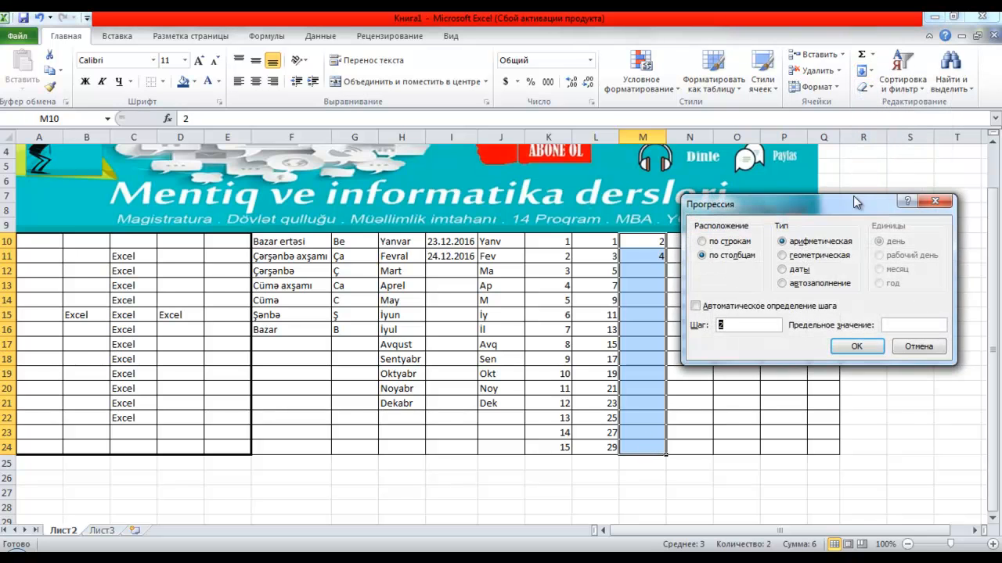
pyautogui.moveTo(837, 210); pyautogui.dragTo(867, 199)
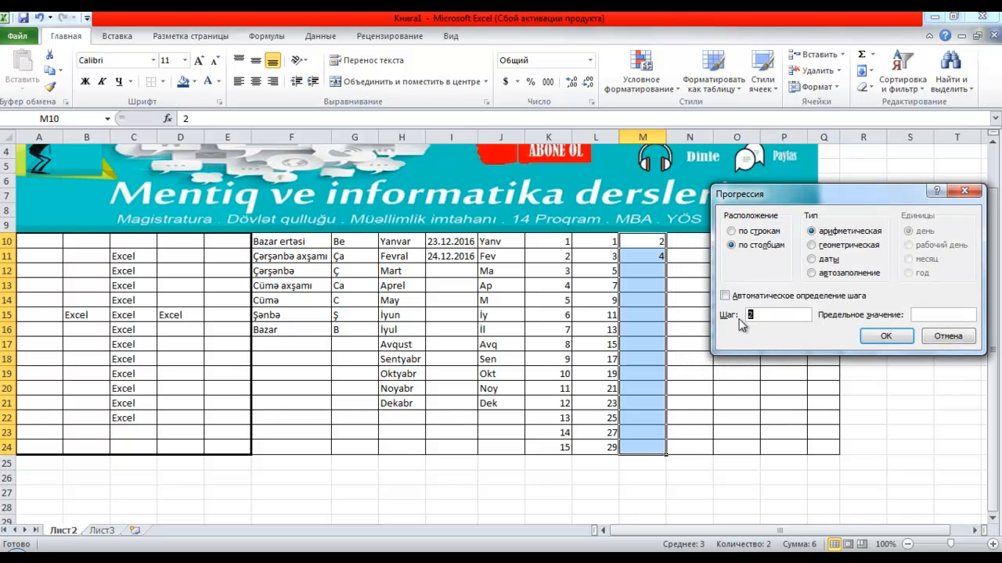
pyautogui.click(889, 337)
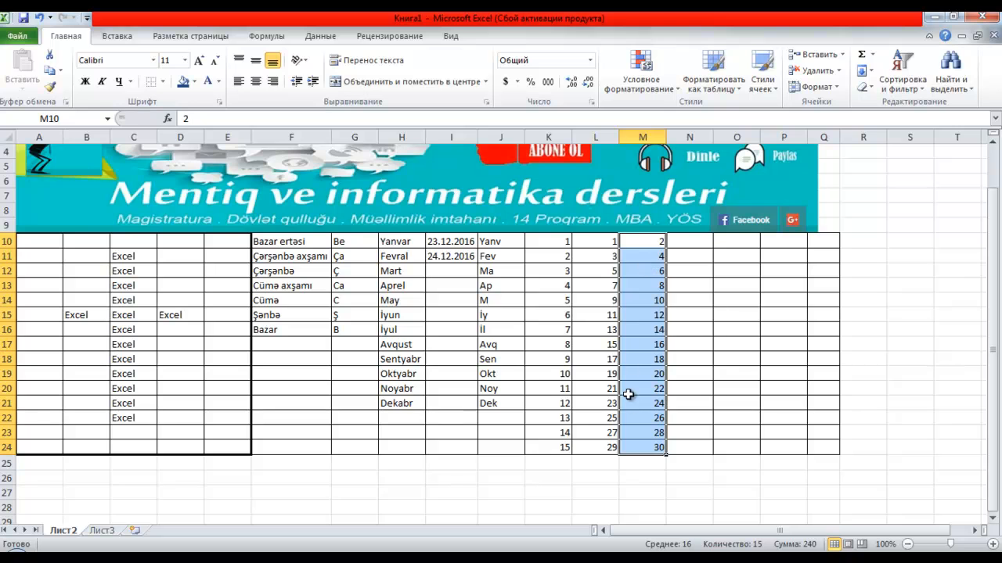
pyautogui.click(691, 244)
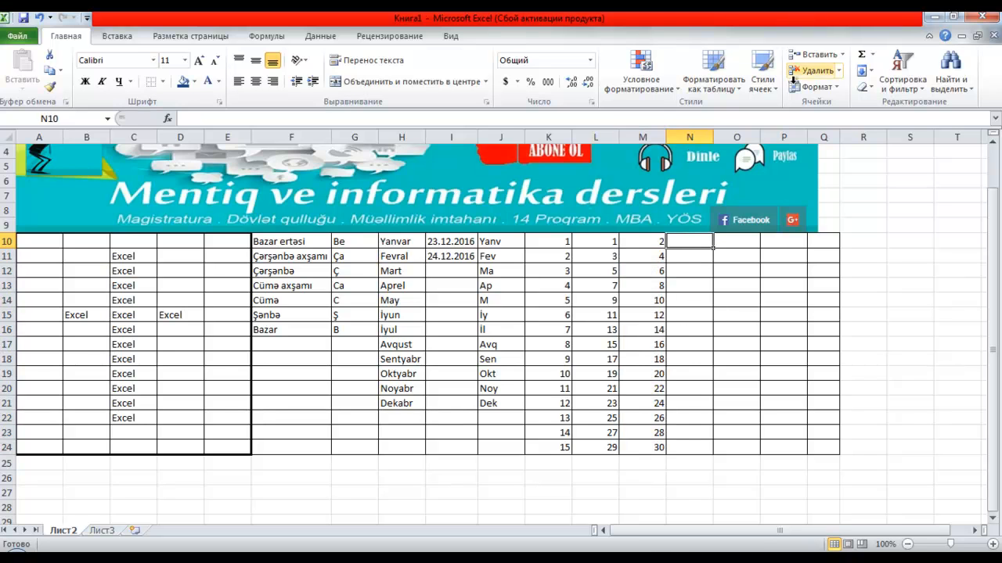
pyautogui.moveTo(565, 241); pyautogui.dragTo(565, 320)
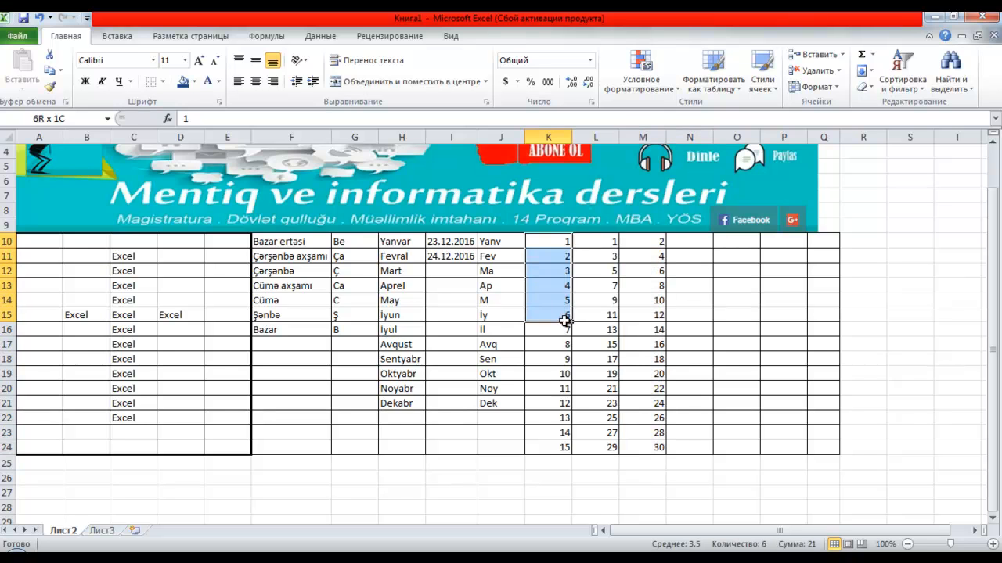
pyautogui.click(700, 244)
pyautogui.click(858, 69)
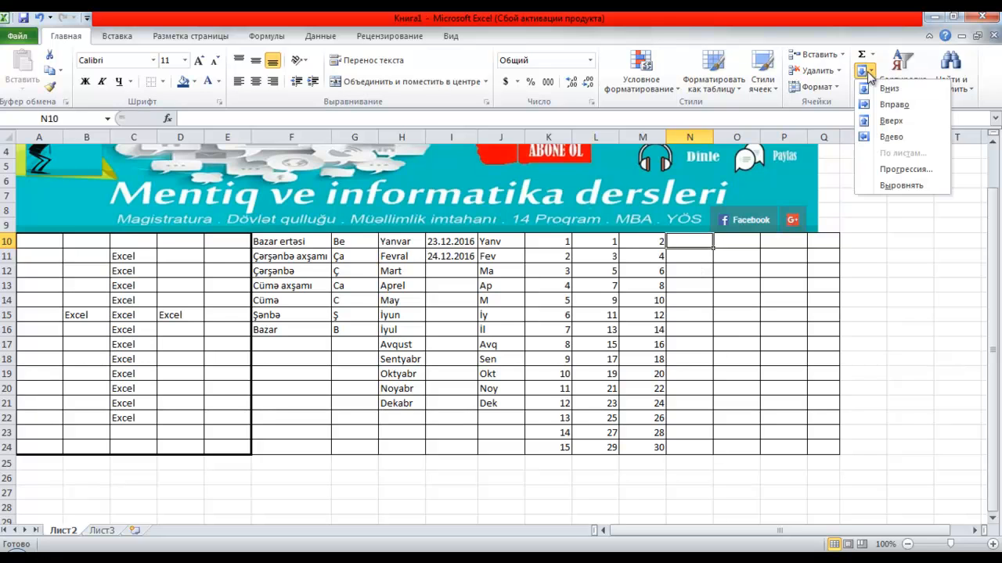
pyautogui.click(888, 171)
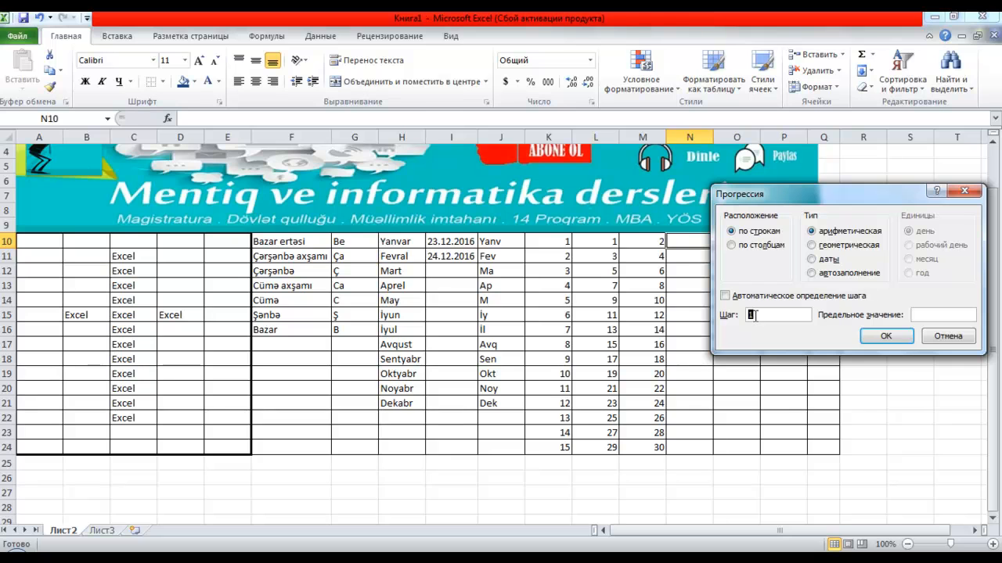
pyautogui.click(947, 336)
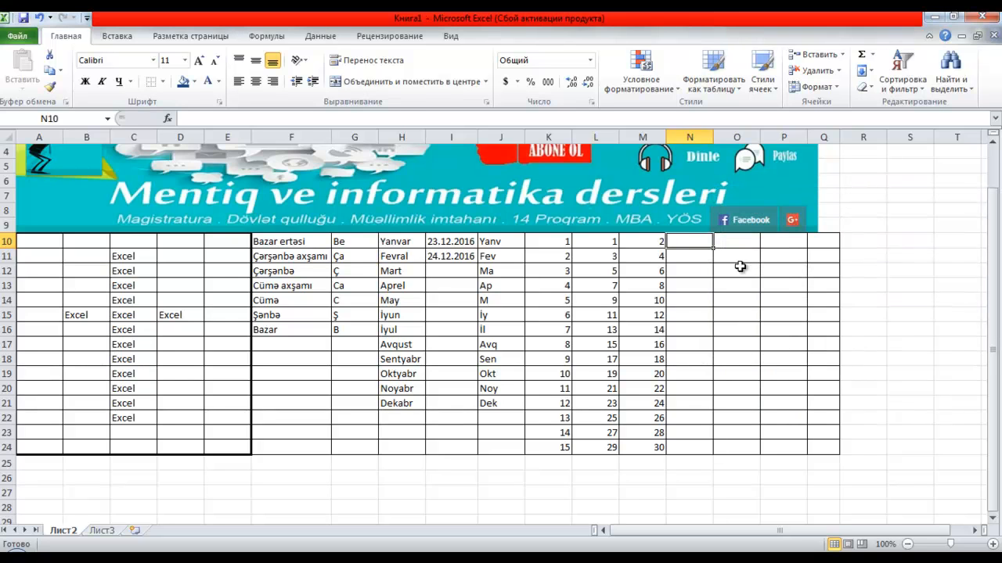
# Enter 2 in N10 and try to apply an arithmetic progression by rows with a step of 4 to that cell.
pyautogui.write('2')
pyautogui.press('Return')
pyautogui.click(702, 243)
pyautogui.click(867, 71)
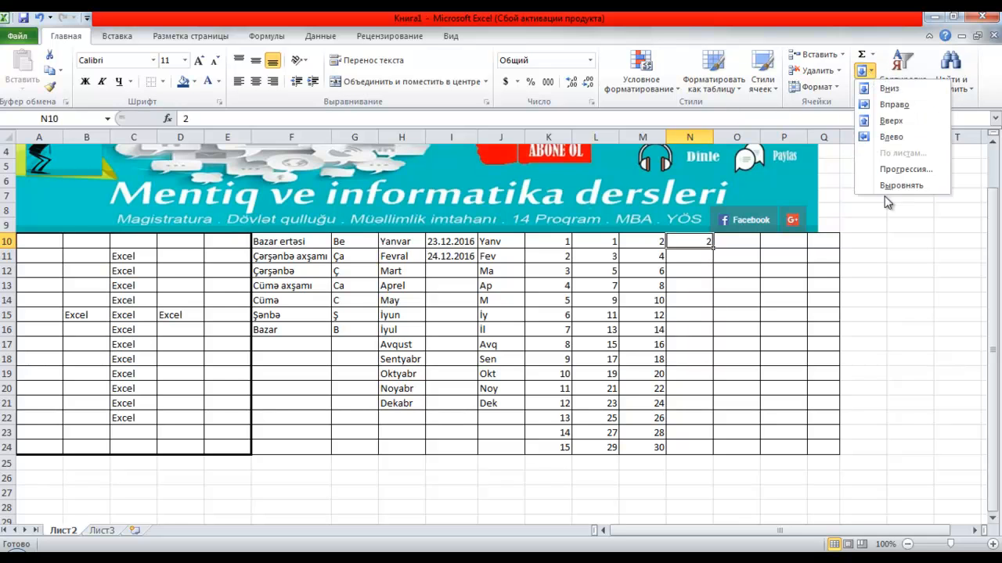
pyautogui.click(905, 169)
pyautogui.write('4')
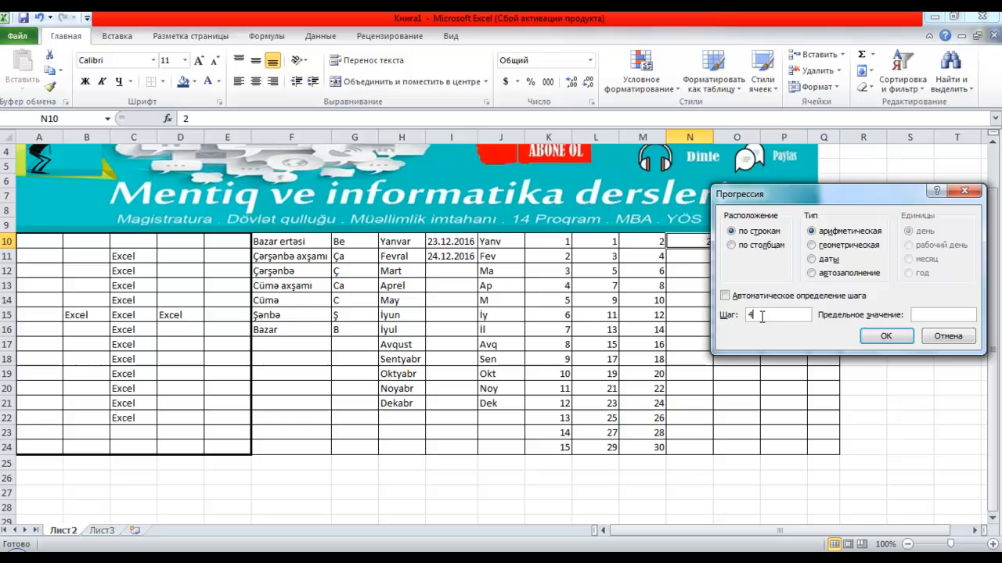
pyautogui.click(876, 338)
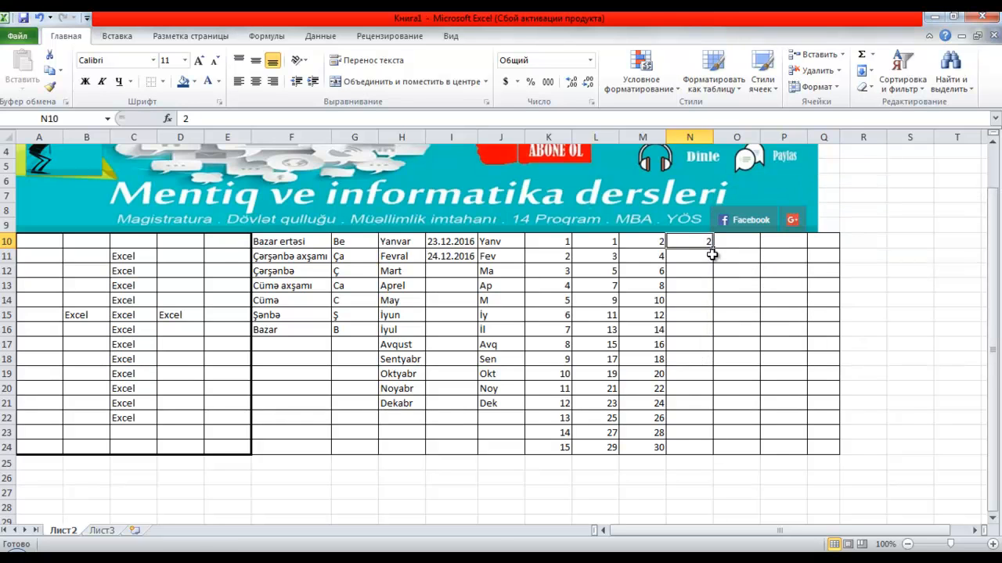
# Fill N10:N24 with an arithmetic progression by columns, using a step of 4.
pyautogui.moveTo(715, 250)
pyautogui.mouseDown()
pyautogui.moveTo(704, 455)
pyautogui.moveTo(705, 244)
pyautogui.mouseUp()
pyautogui.hotkey('ctrl', 'z')
pyautogui.moveTo(696, 243); pyautogui.dragTo(702, 435)
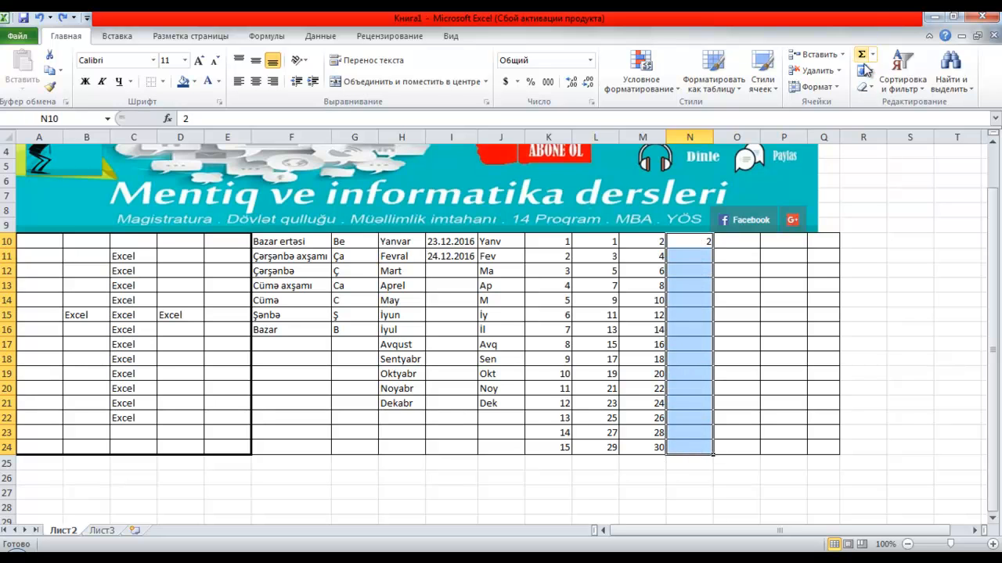
pyautogui.click(868, 72)
pyautogui.click(898, 170)
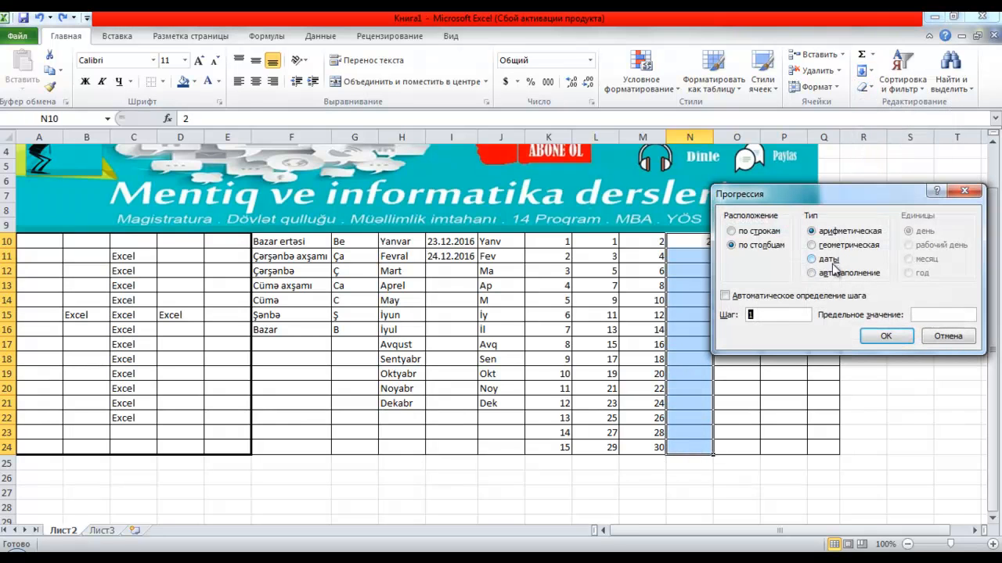
pyautogui.write('4')
pyautogui.click(885, 336)
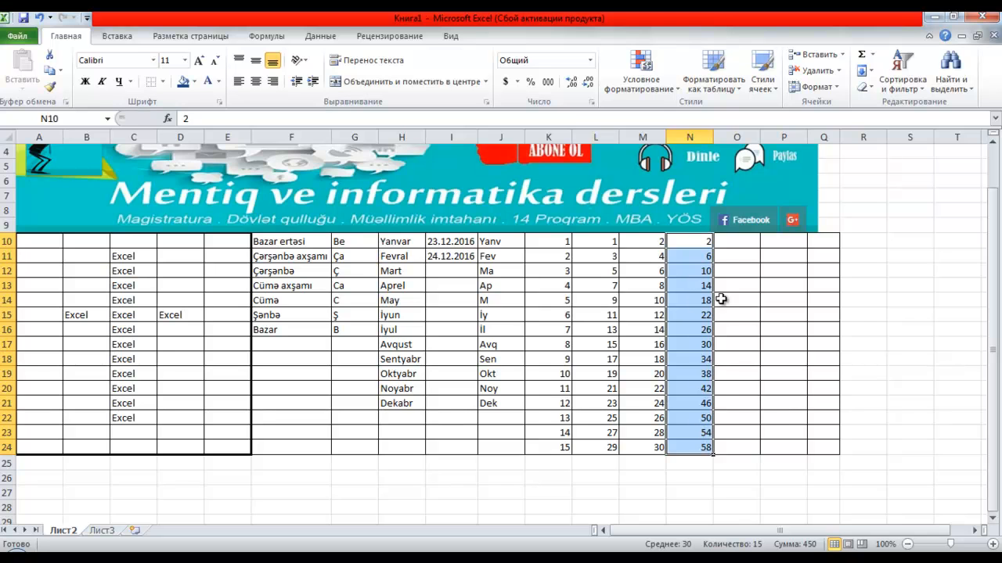
# Enter 2 in O10 as the starting value of a new series.
pyautogui.click(734, 238)
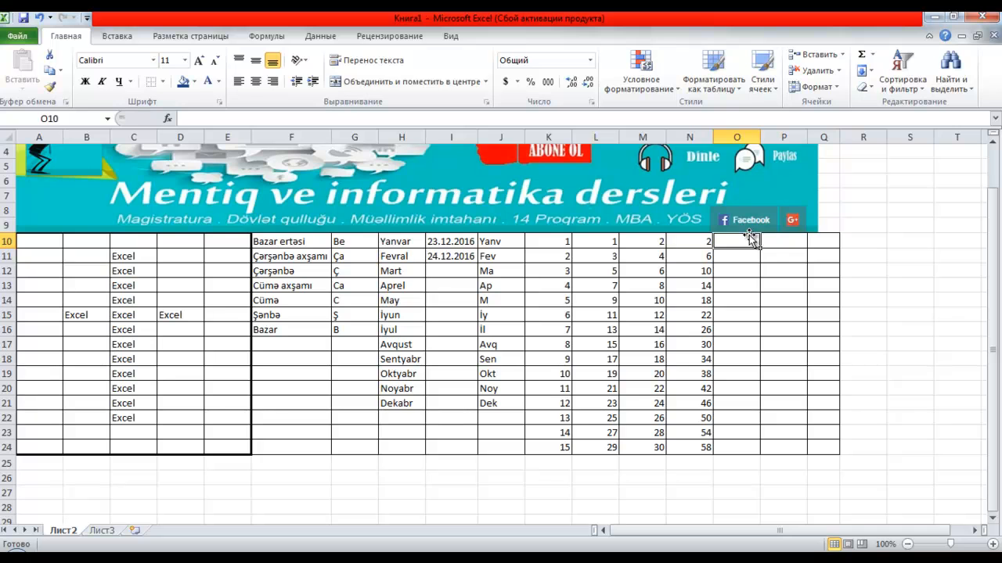
pyautogui.write('2')
pyautogui.press('Return')
pyautogui.press('Return')
# Fill O10:O24 with a geometric progression by columns, using a step of 2.
pyautogui.moveTo(738, 243); pyautogui.dragTo(740, 453)
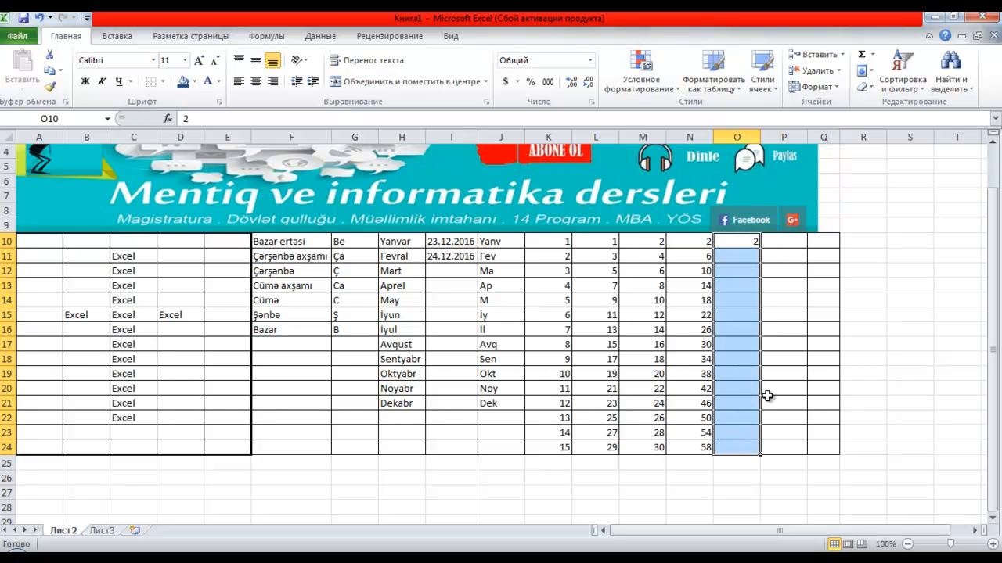
pyautogui.click(861, 71)
pyautogui.click(892, 169)
pyautogui.moveTo(842, 194); pyautogui.dragTo(407, 210)
pyautogui.click(382, 263)
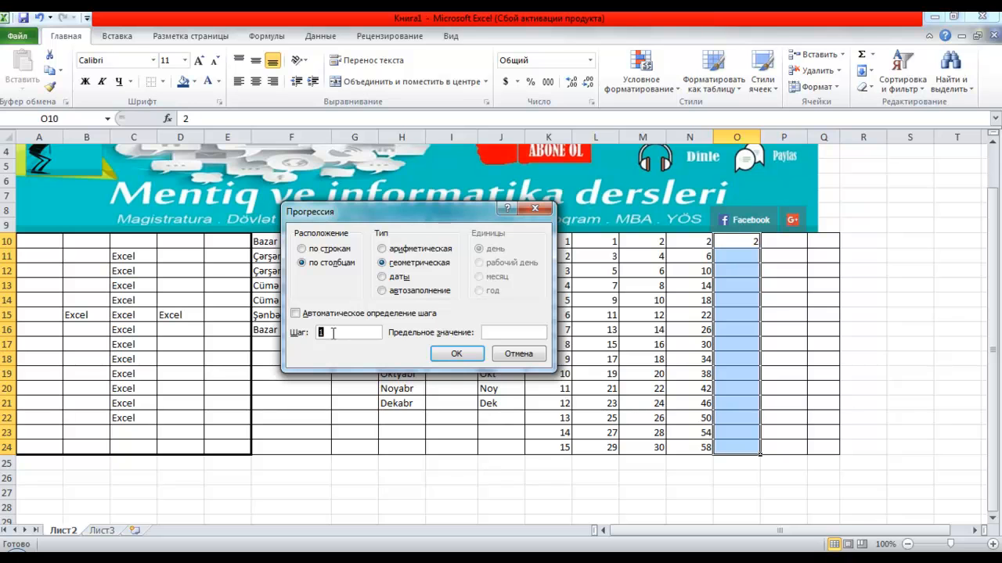
pyautogui.click(444, 351)
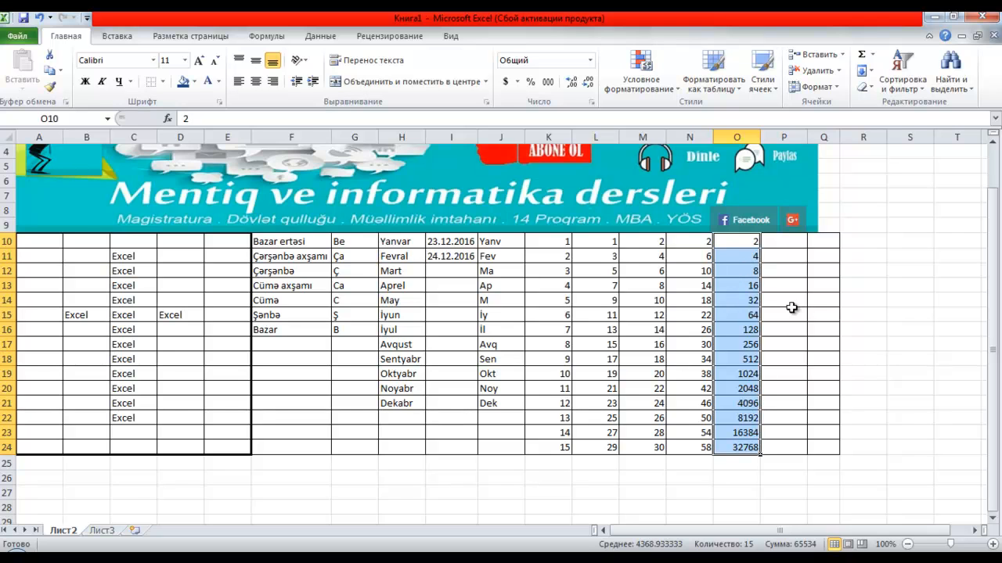
pyautogui.click(772, 246)
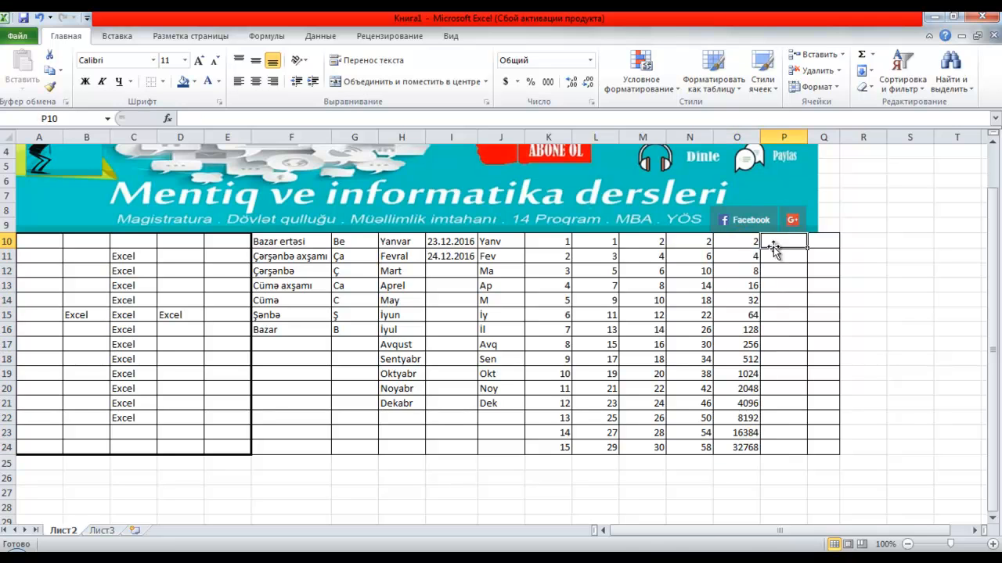
pyautogui.click(865, 71)
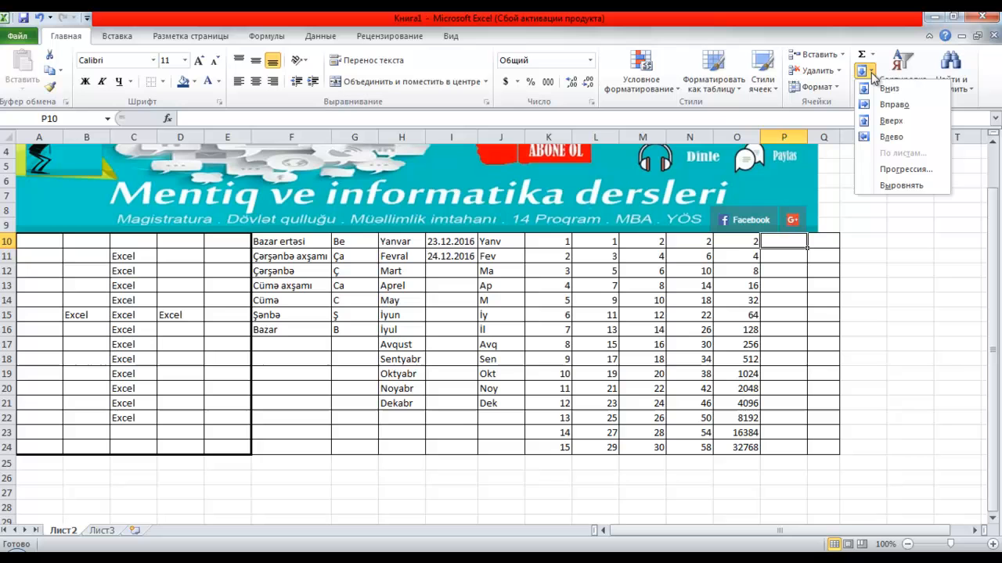
pyautogui.click(901, 169)
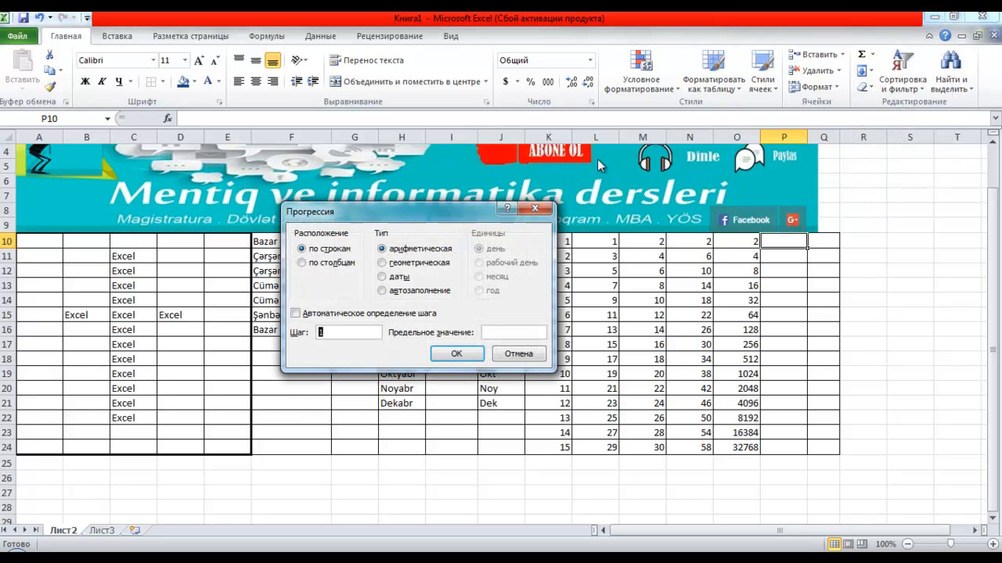
pyautogui.click(393, 277)
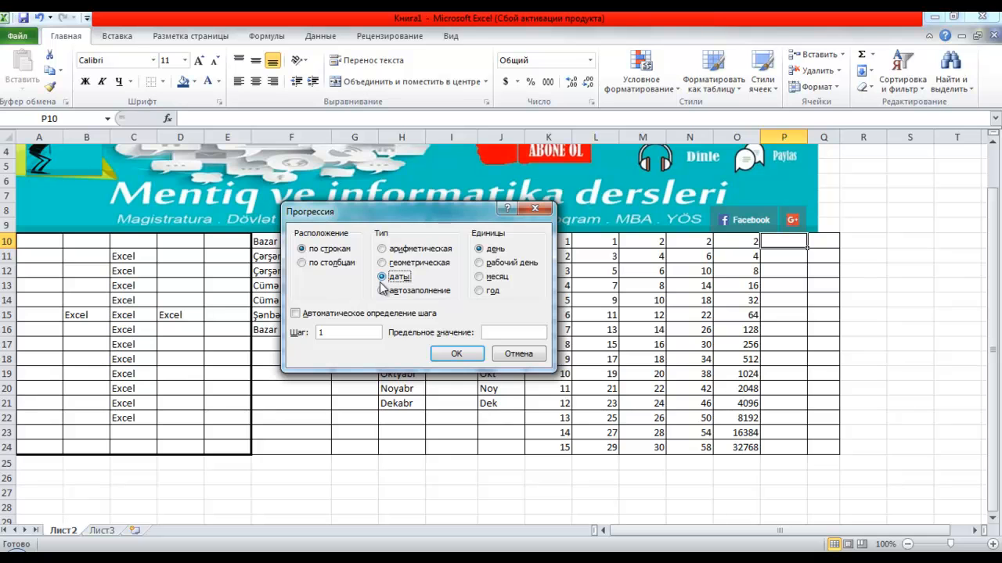
pyautogui.click(518, 354)
# Try to apply a date progression by columns with the day unit and a step of 1 to I10:I11.
pyautogui.moveTo(447, 247); pyautogui.dragTo(448, 259)
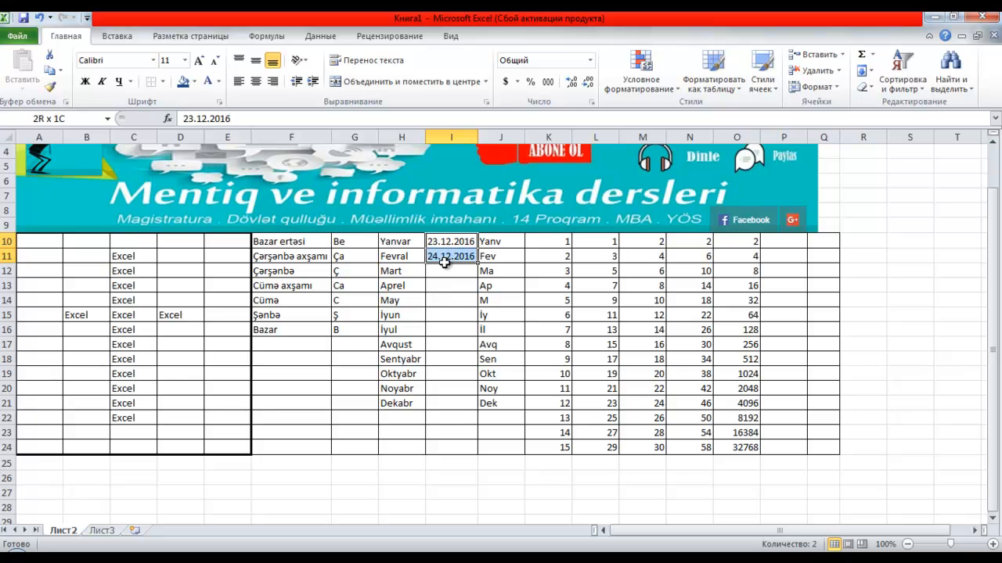
pyautogui.click(864, 72)
pyautogui.click(904, 169)
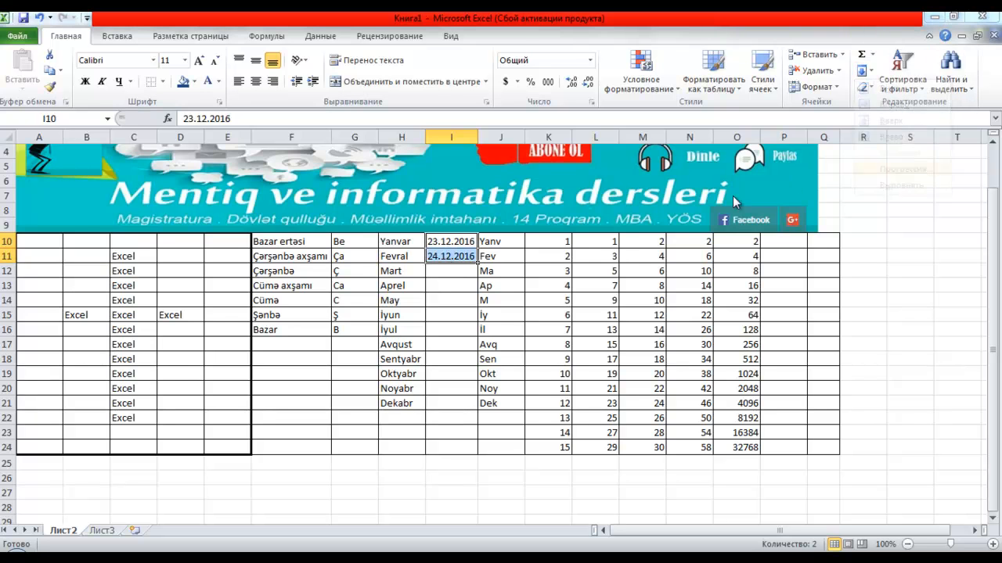
pyautogui.moveTo(437, 222); pyautogui.dragTo(762, 220)
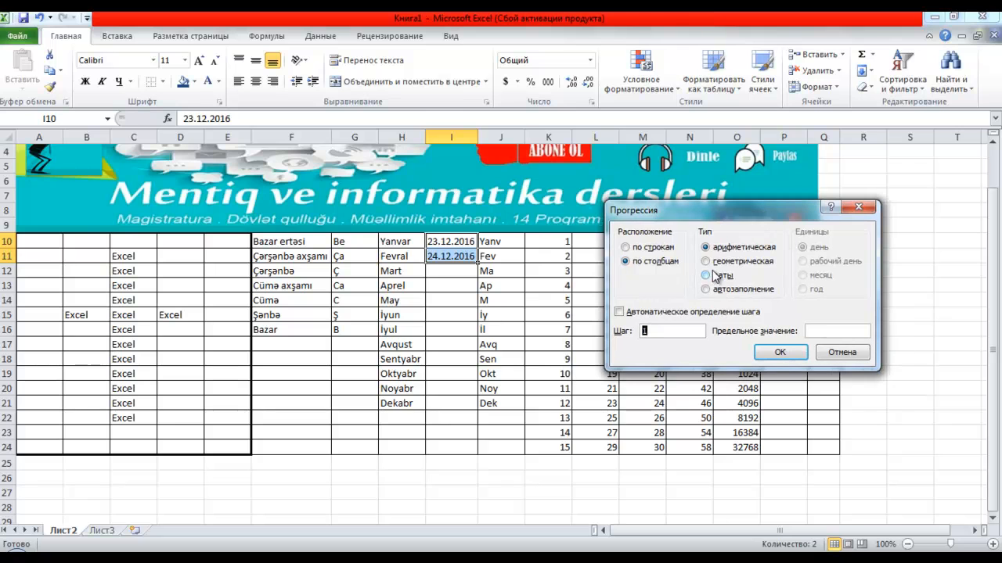
pyautogui.click(708, 276)
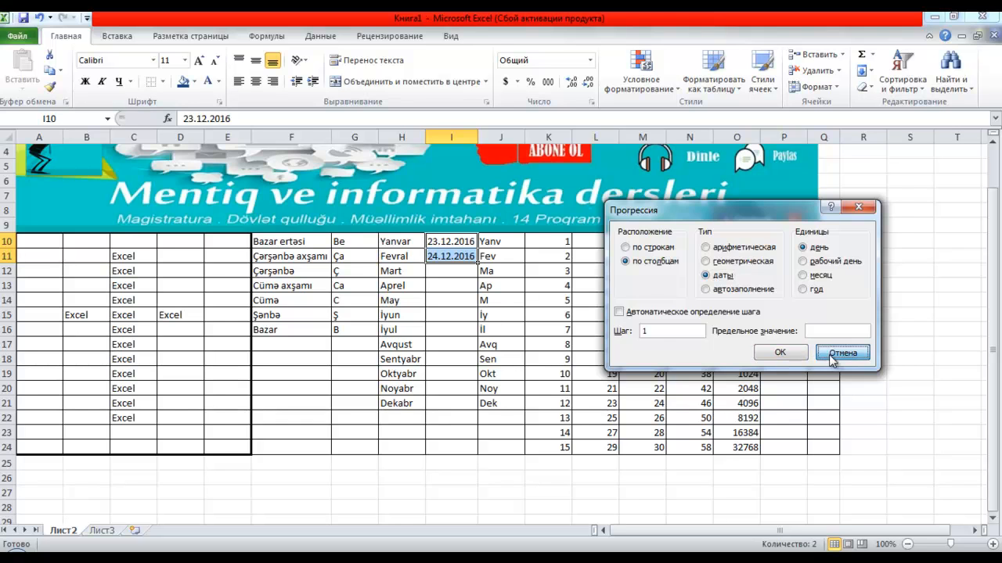
pyautogui.click(780, 353)
# Clear the date in I11 and try to fill I10:I24 with a daily date progression by columns, step 1.
pyautogui.click(458, 258)
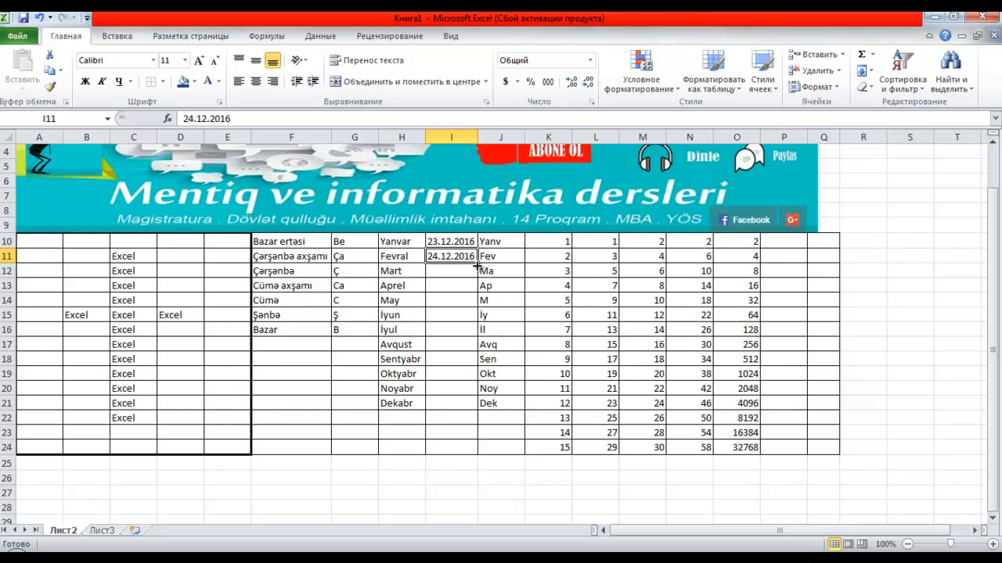
pyautogui.press('Delete')
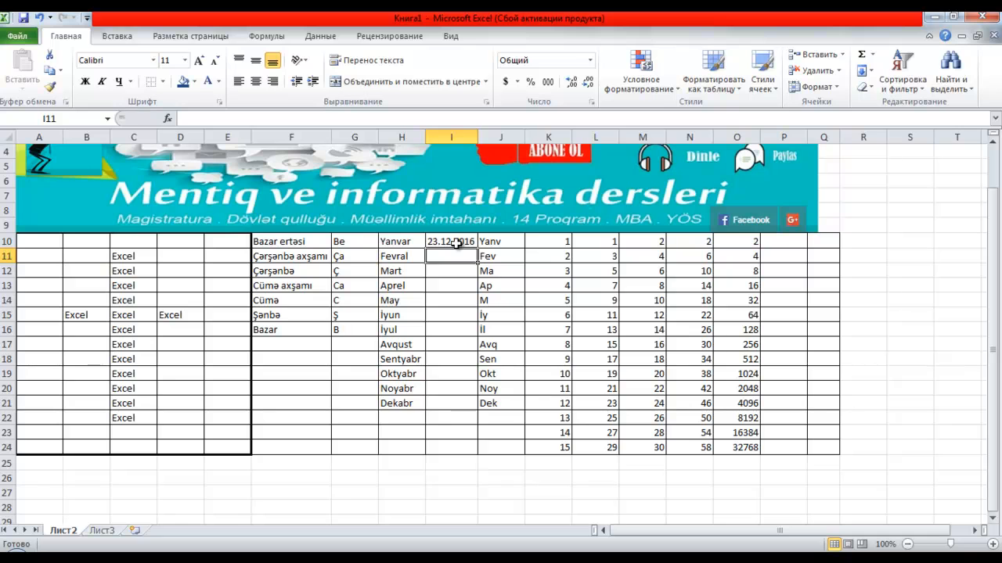
pyautogui.moveTo(456, 243); pyautogui.dragTo(448, 450)
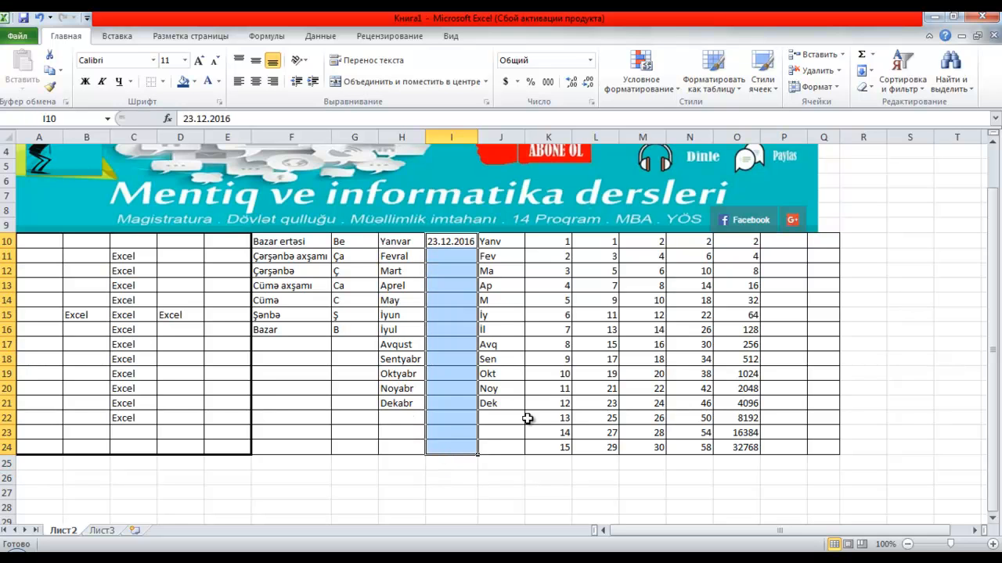
pyautogui.click(864, 71)
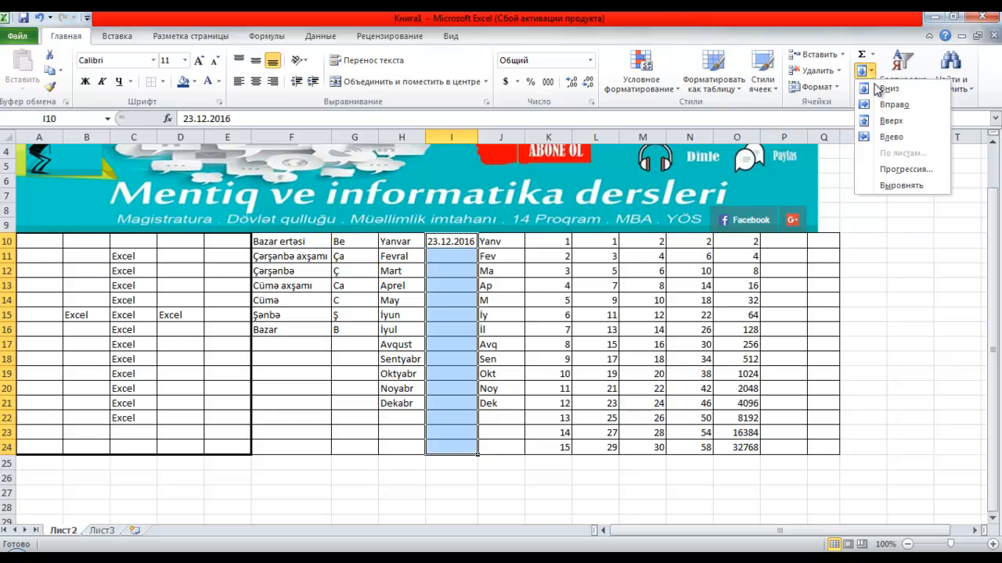
pyautogui.click(889, 173)
pyautogui.click(706, 276)
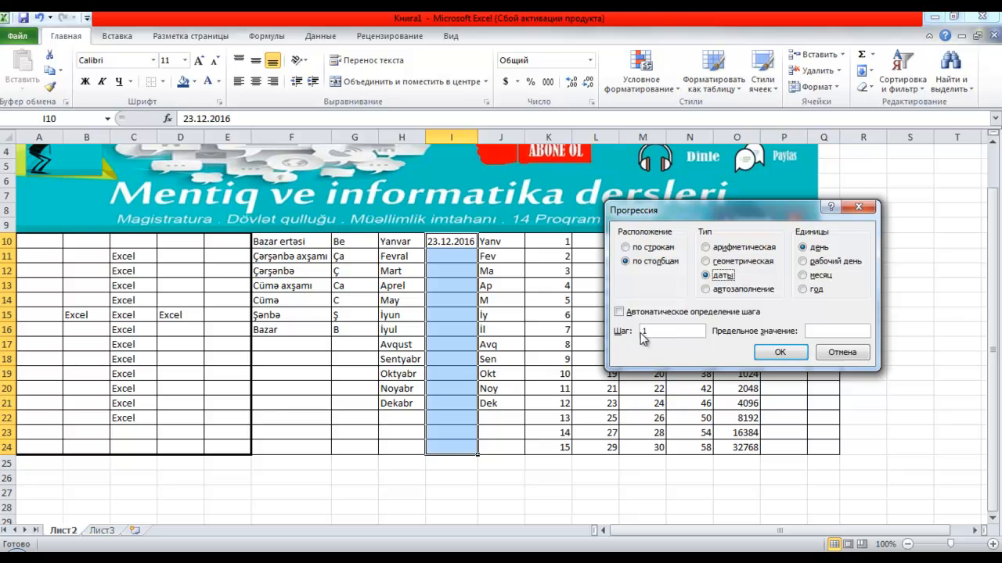
pyautogui.click(777, 354)
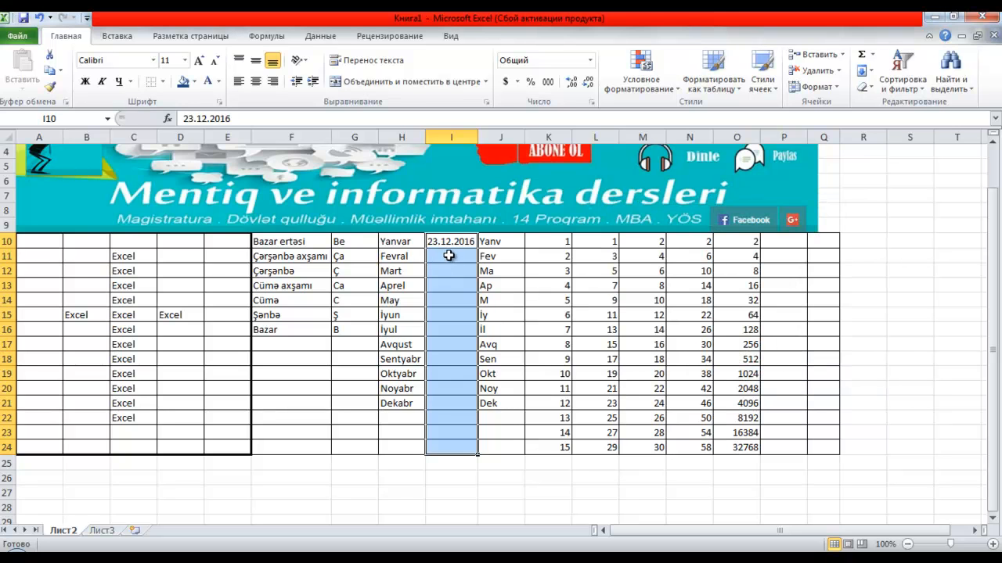
# Retry the date progression on I10:I24 by columns, explicitly choosing the day unit with a step of 1.
pyautogui.click(866, 70)
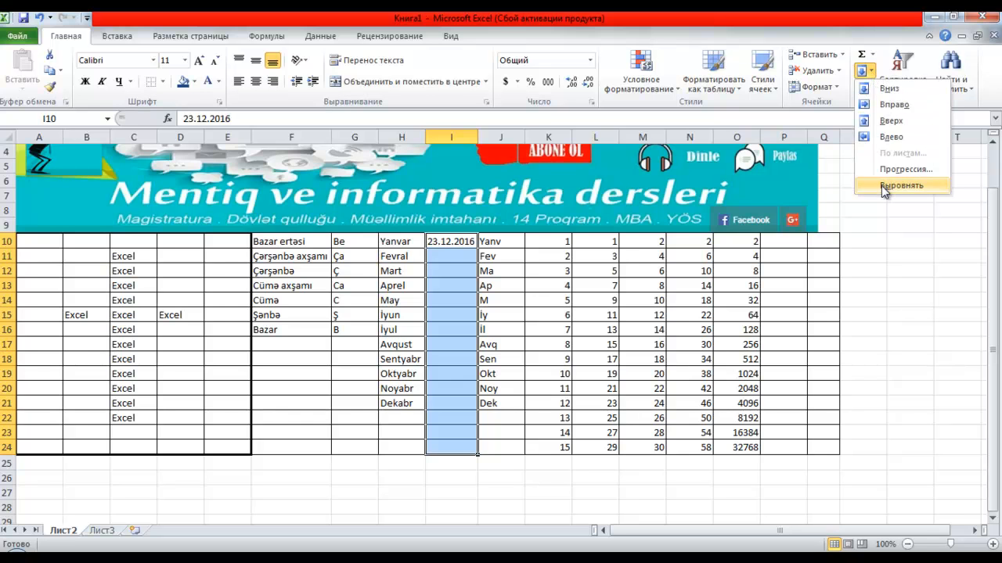
pyautogui.click(896, 169)
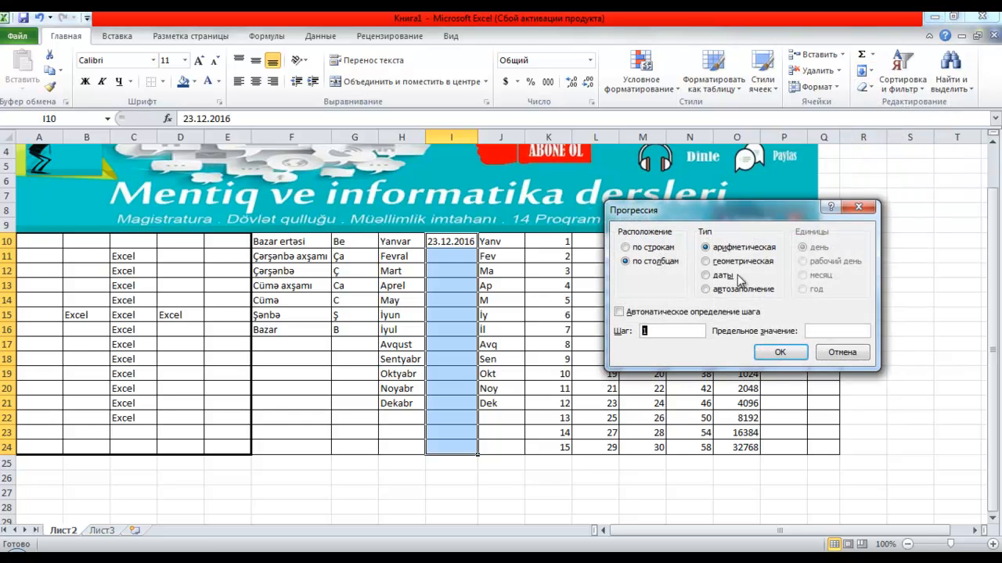
pyautogui.click(714, 277)
pyautogui.click(815, 248)
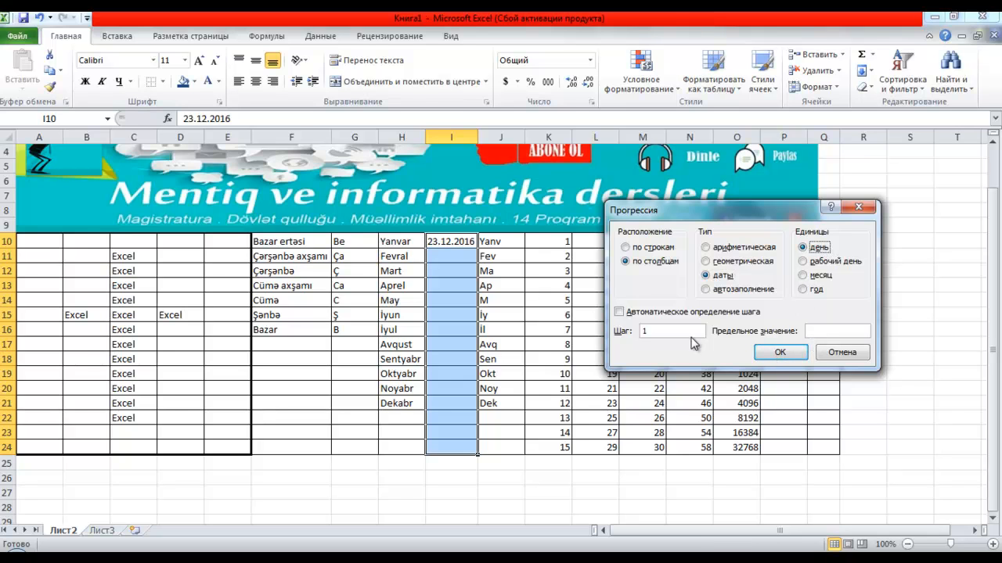
pyautogui.click(777, 353)
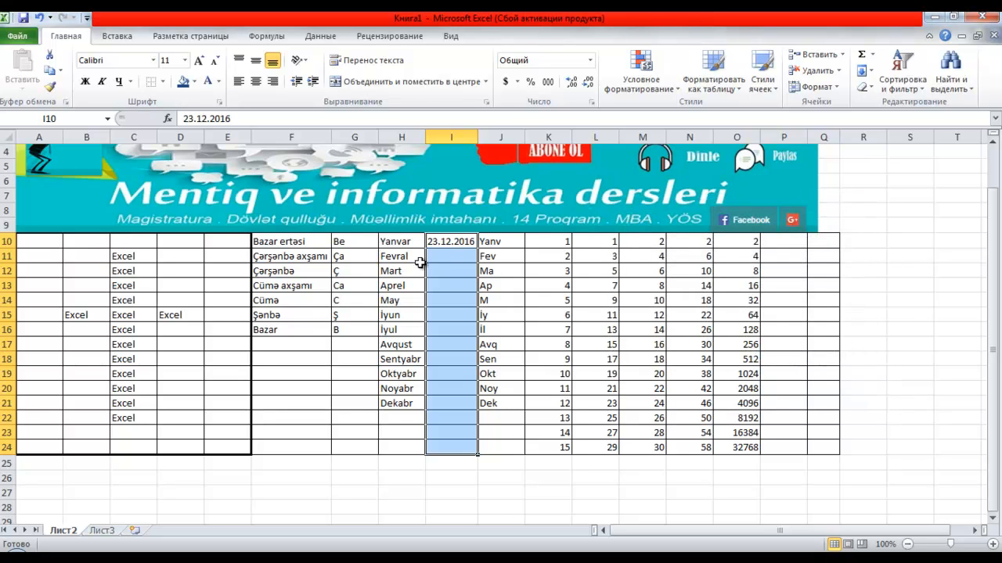
pyautogui.click(462, 270)
pyautogui.click(465, 261)
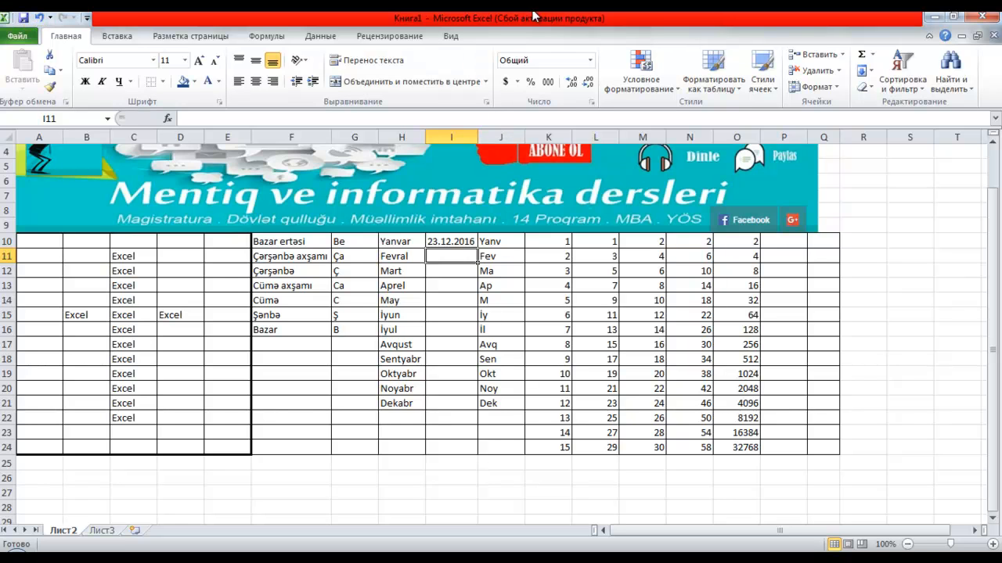
# Review the working day, month and year units of the date progression settings for cell I10.
pyautogui.moveTo(446, 241); pyautogui.dragTo(439, 448)
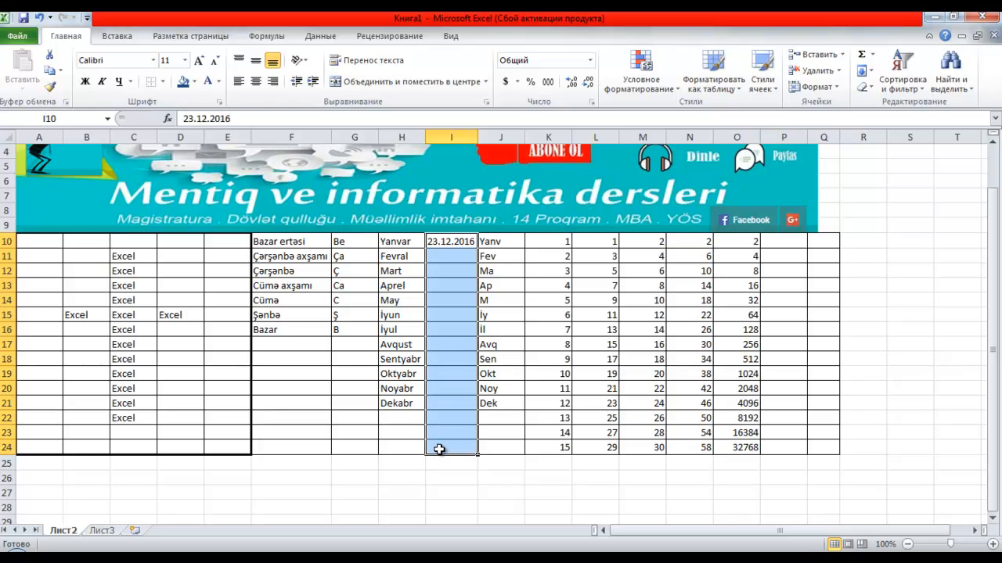
pyautogui.moveTo(444, 245)
pyautogui.mouseDown()
pyautogui.moveTo(478, 267)
pyautogui.moveTo(453, 242)
pyautogui.mouseUp()
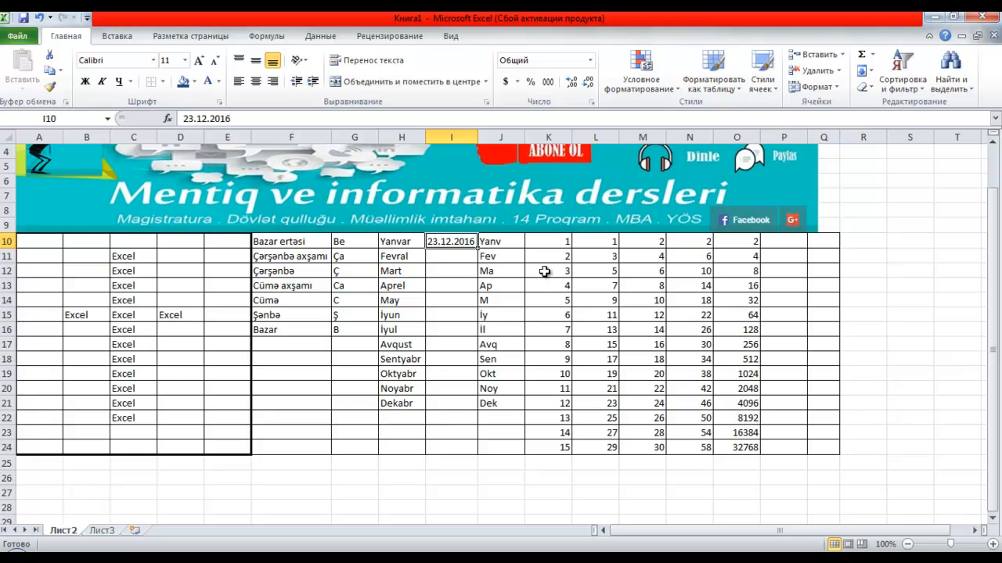
pyautogui.click(862, 70)
pyautogui.click(896, 169)
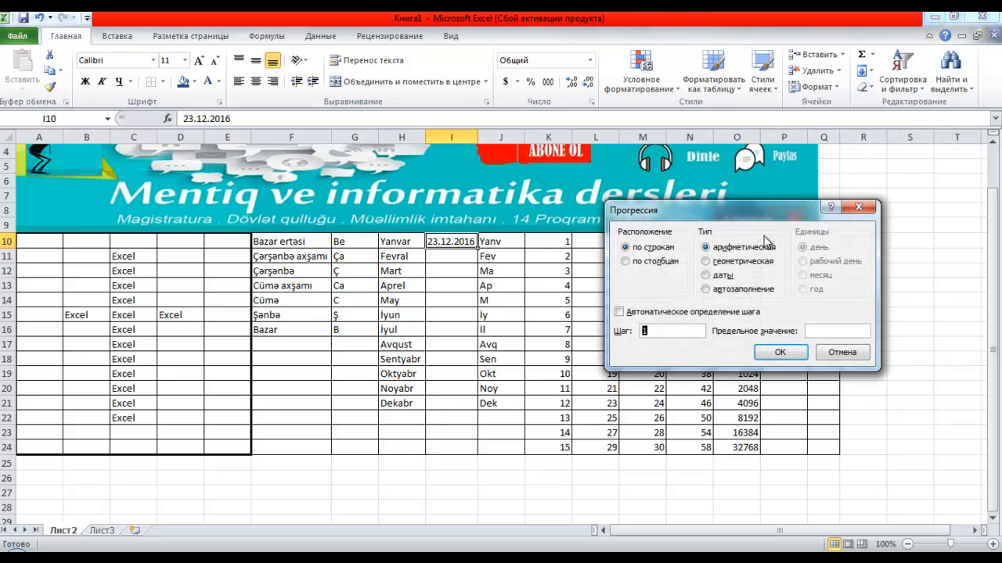
pyautogui.click(716, 276)
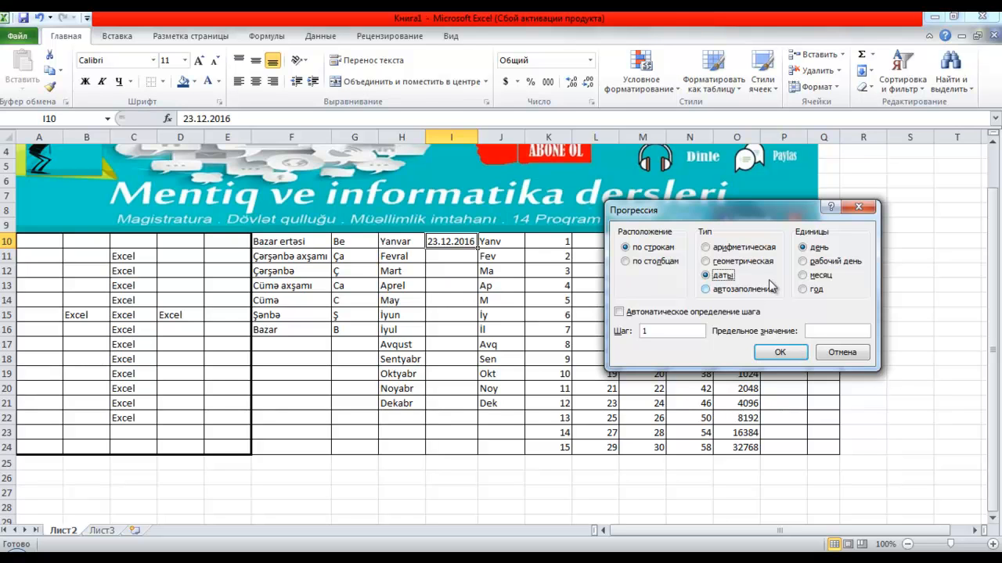
pyautogui.click(806, 263)
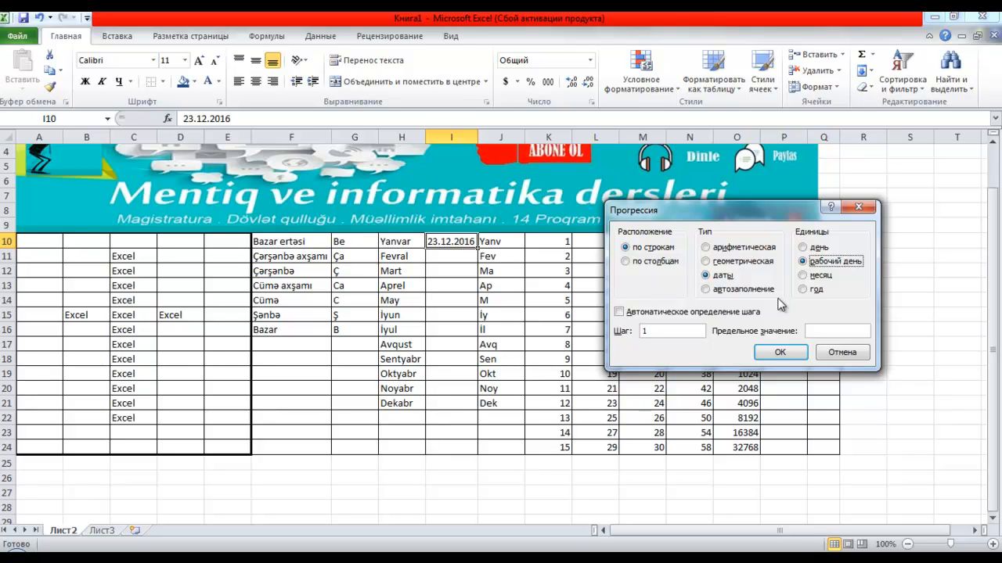
pyautogui.click(803, 276)
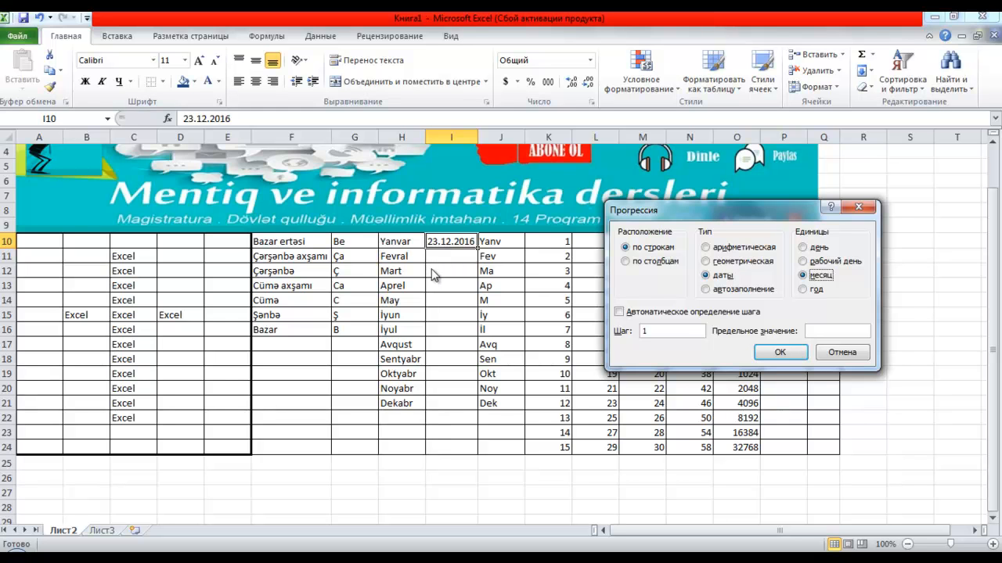
pyautogui.click(672, 121)
pyautogui.click(808, 291)
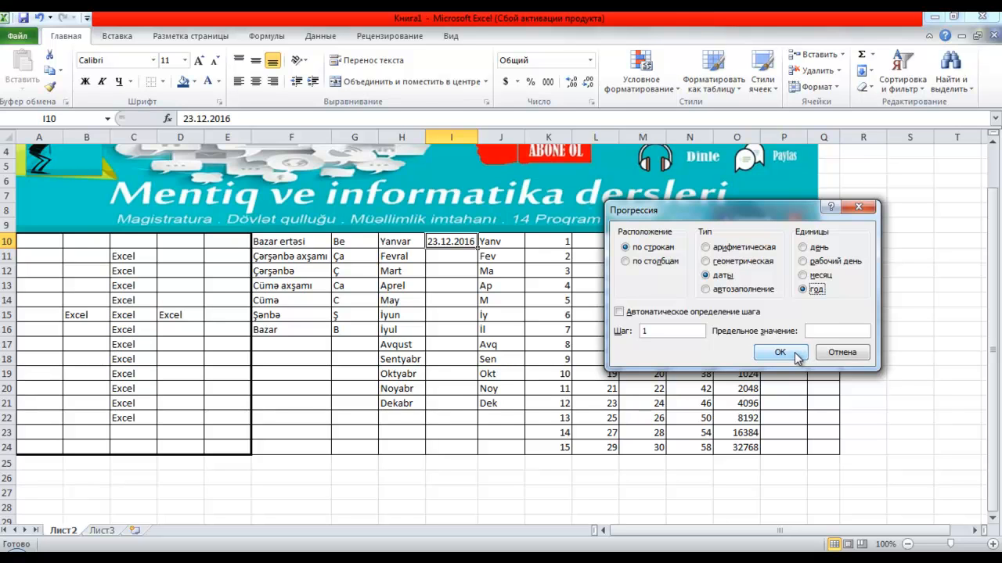
# Try to apply the autofill progression type by rows to I10, and select P10.
pyautogui.click(706, 290)
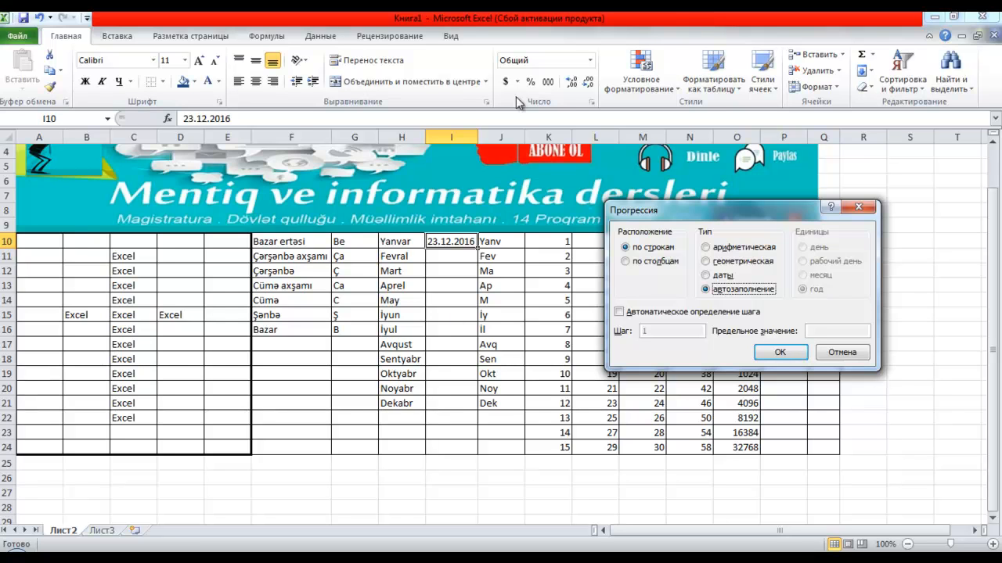
pyautogui.click(780, 352)
pyautogui.click(875, 239)
pyautogui.click(788, 244)
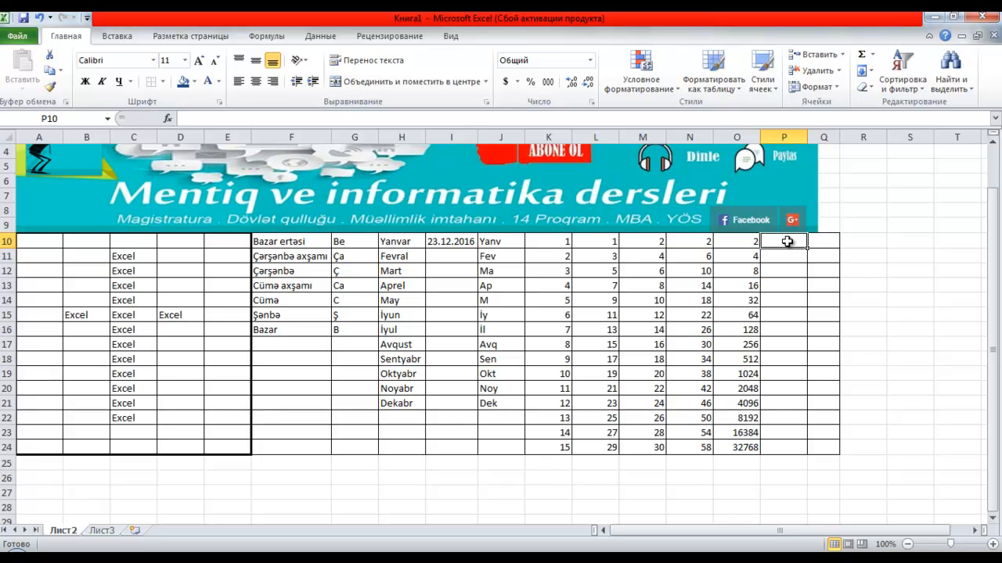
# Format cell P10 with a light blue fill and bold white text.
pyautogui.scroll(1, 787, 243)
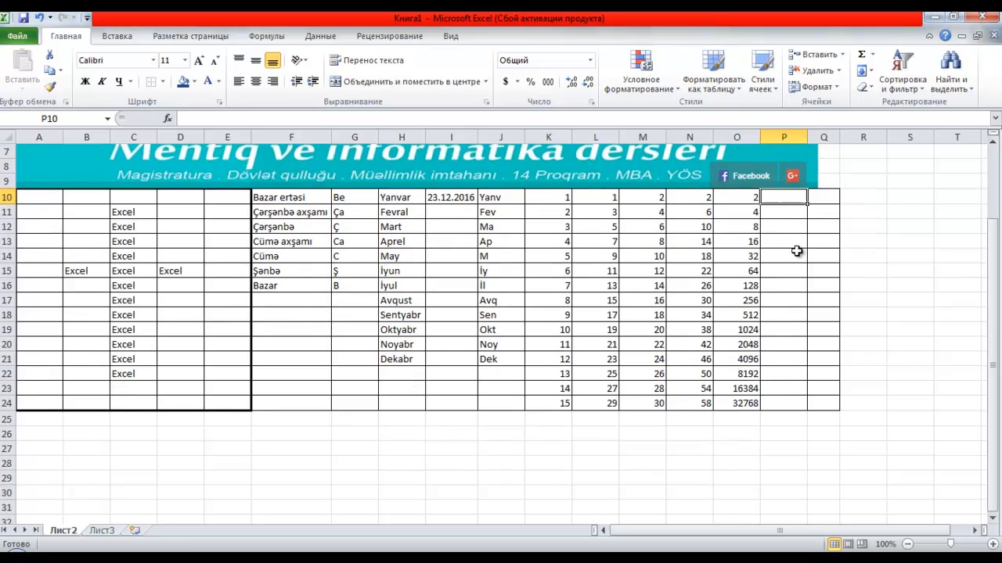
pyautogui.click(194, 82)
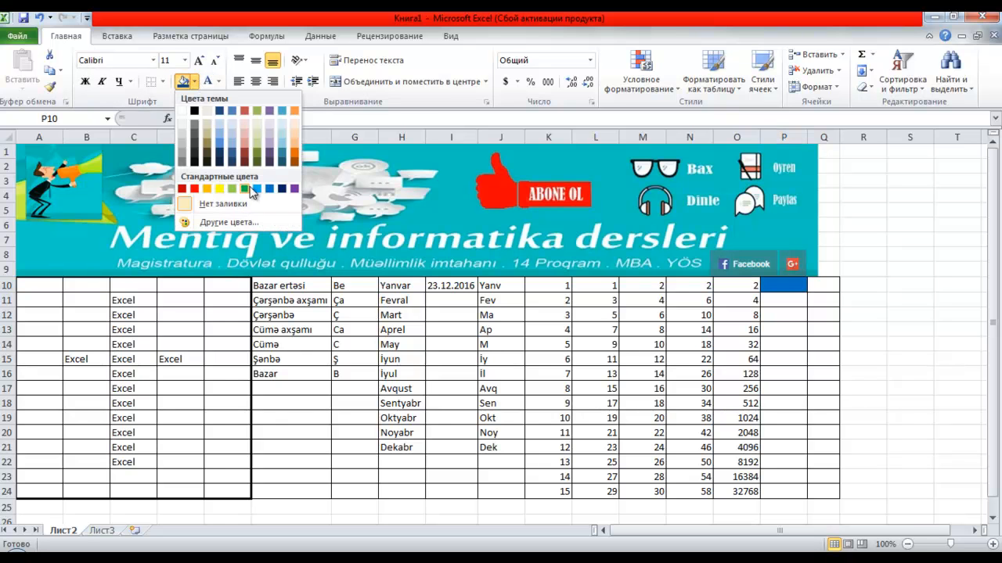
pyautogui.click(258, 190)
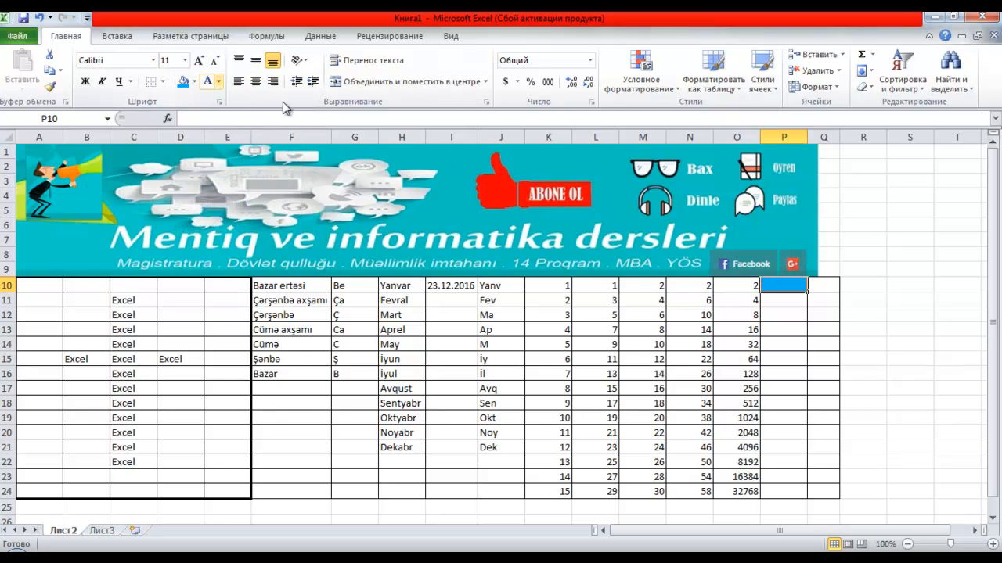
pyautogui.click(85, 82)
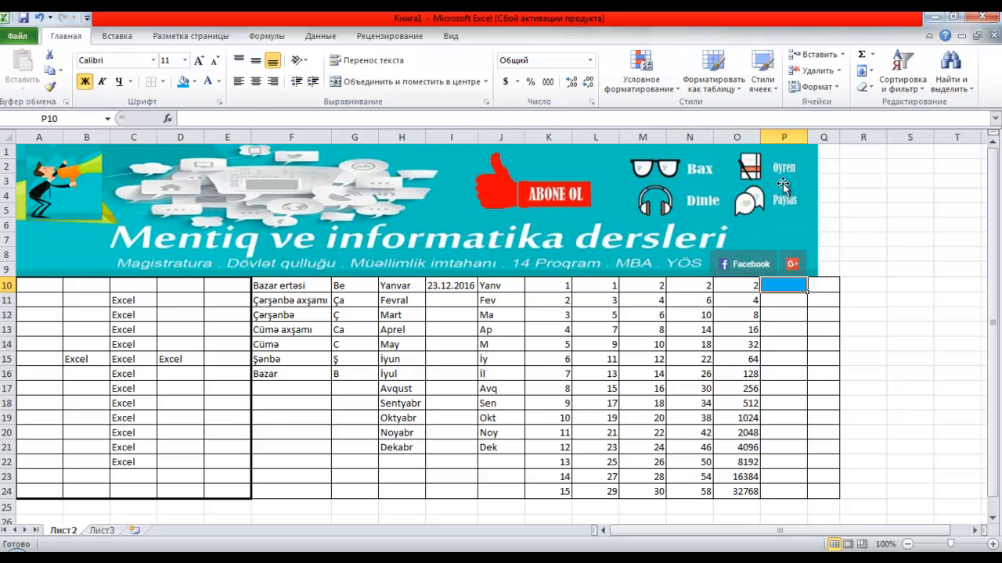
# Enter 6 in P10 and centre it horizontally in the cell.
pyautogui.write('6')
pyautogui.press('Return')
pyautogui.click(787, 284)
pyautogui.click(256, 82)
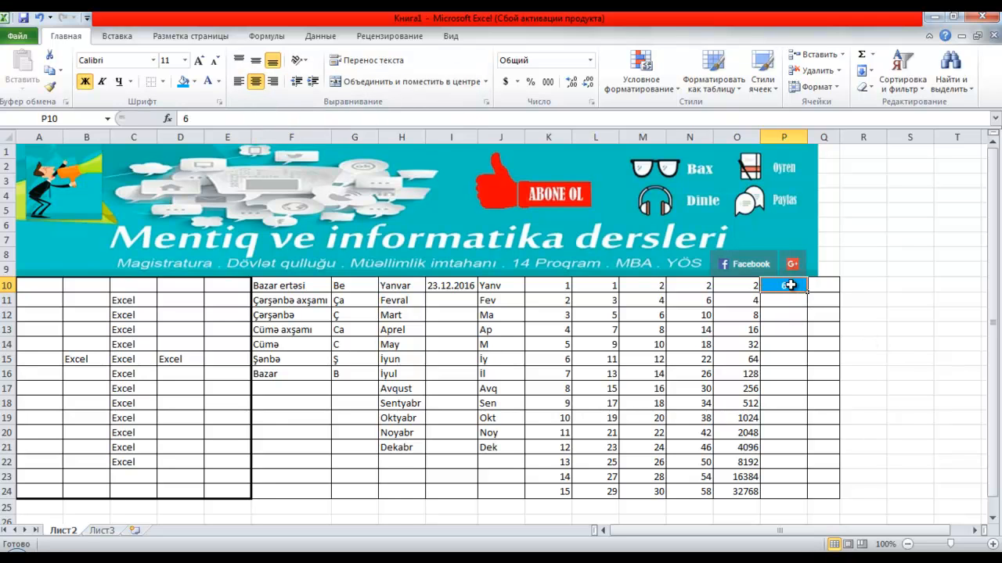
# Select P10:P13 as the pattern, the 6 plus three blank cells, and autofill it down to P24.
pyautogui.moveTo(799, 287); pyautogui.dragTo(799, 334)
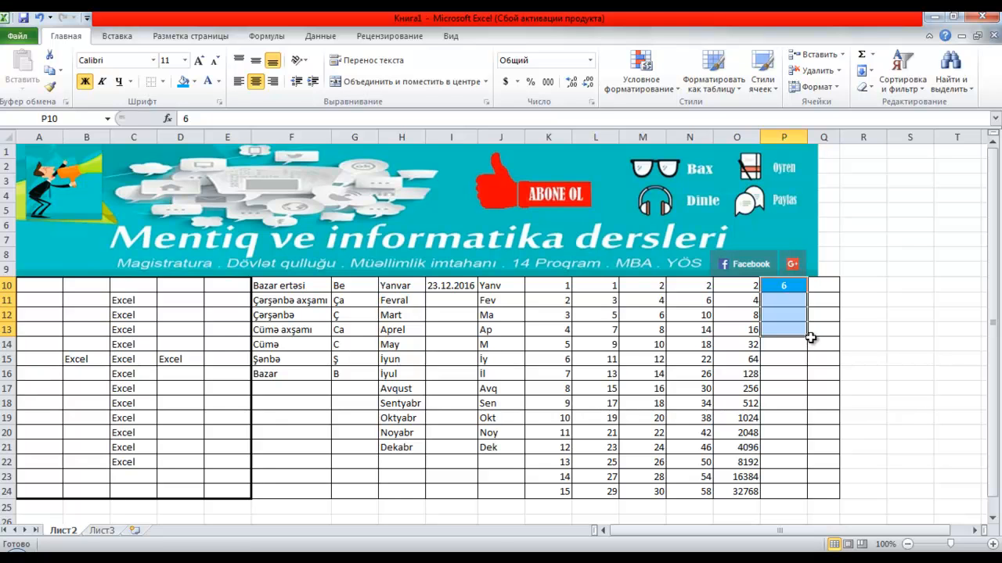
pyautogui.moveTo(809, 337); pyautogui.dragTo(802, 497)
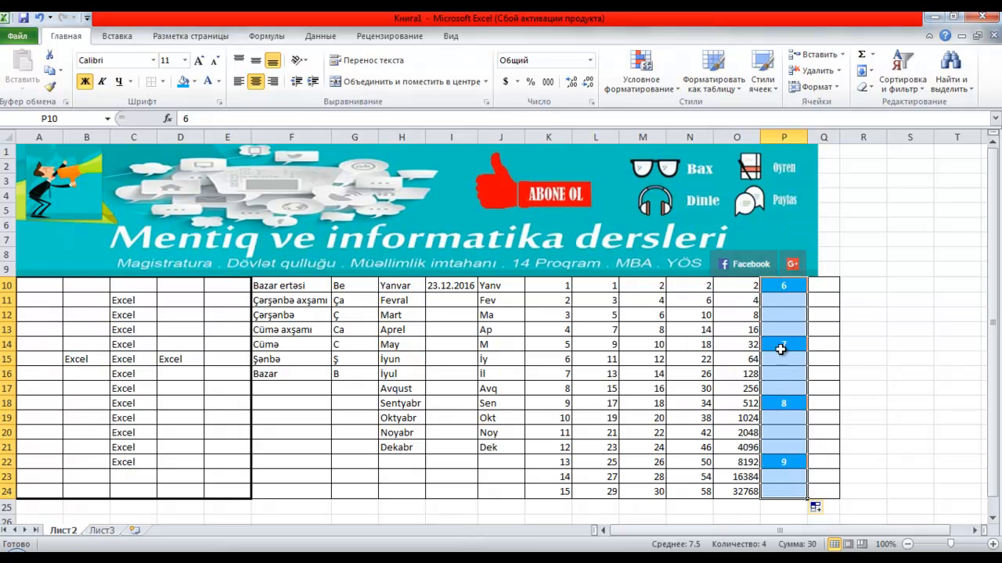
pyautogui.scroll(-2, 856, 391)
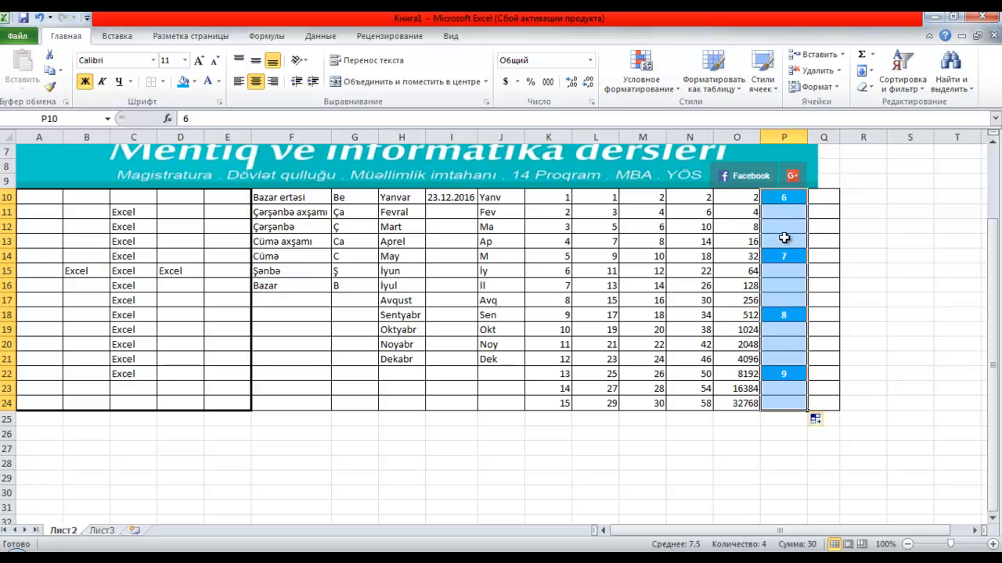
# Change the autofill option for P10:P24 to copying cells, switch it to filling formats only, and deselect the range.
pyautogui.click(826, 421)
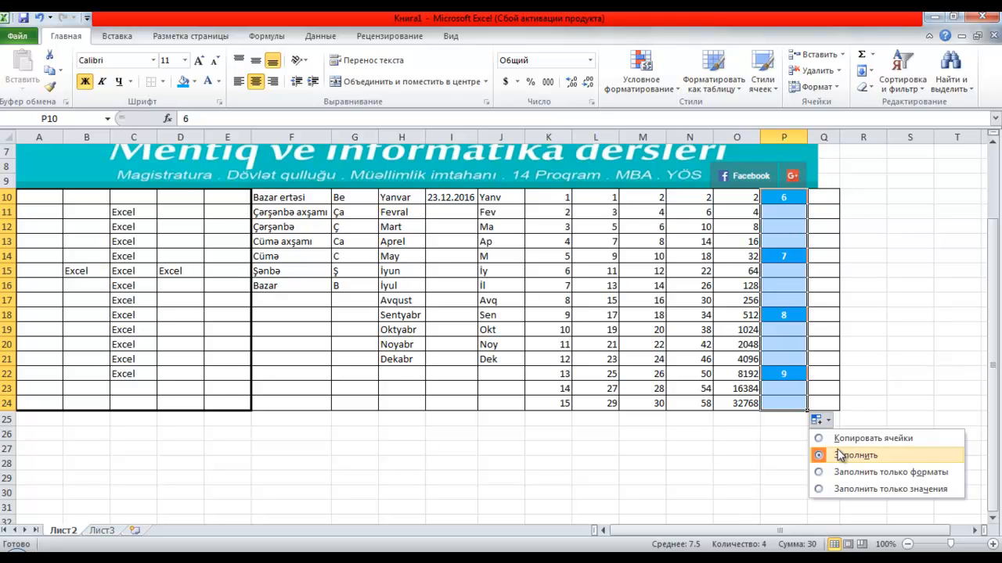
pyautogui.click(867, 441)
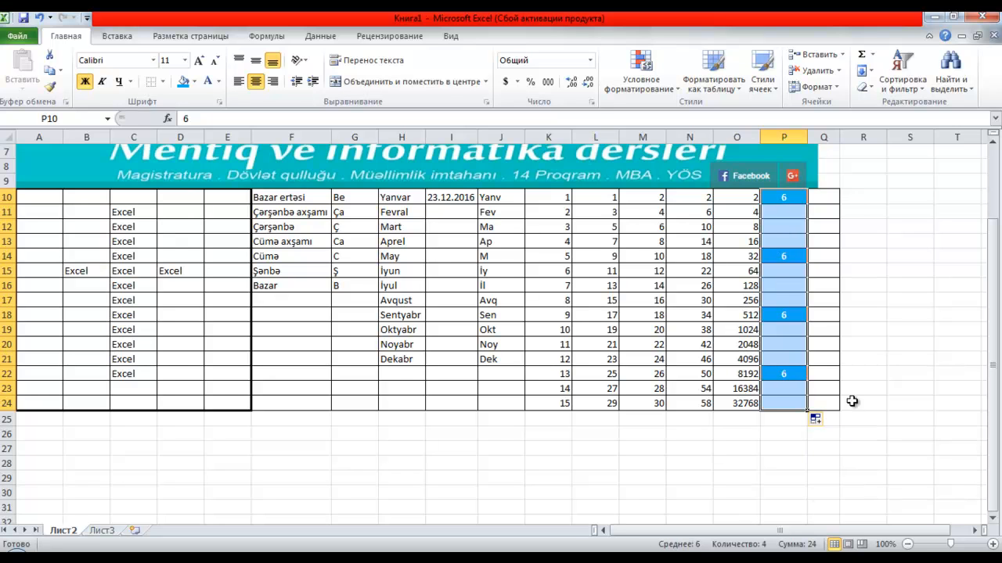
pyautogui.click(830, 422)
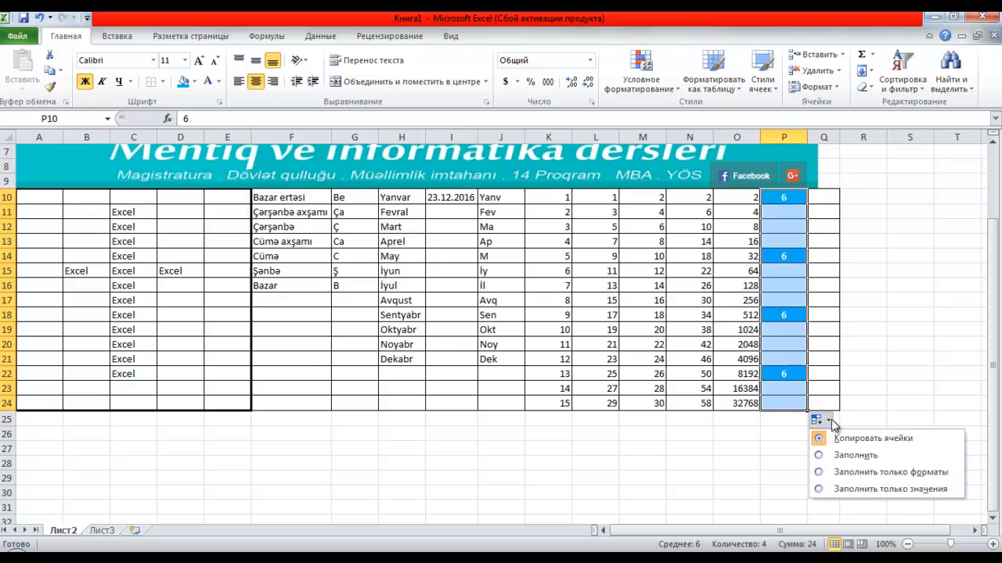
pyautogui.click(878, 473)
pyautogui.click(909, 419)
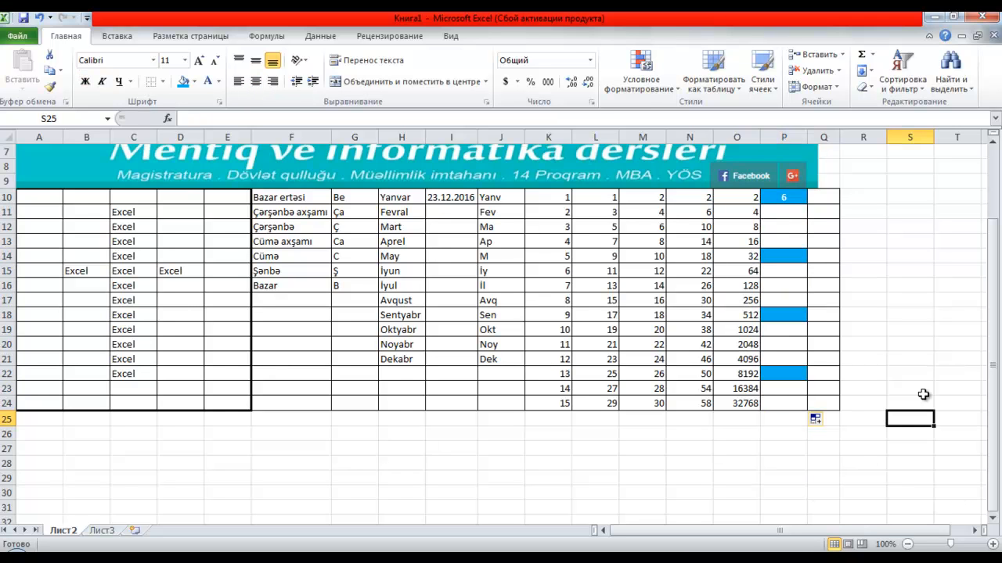